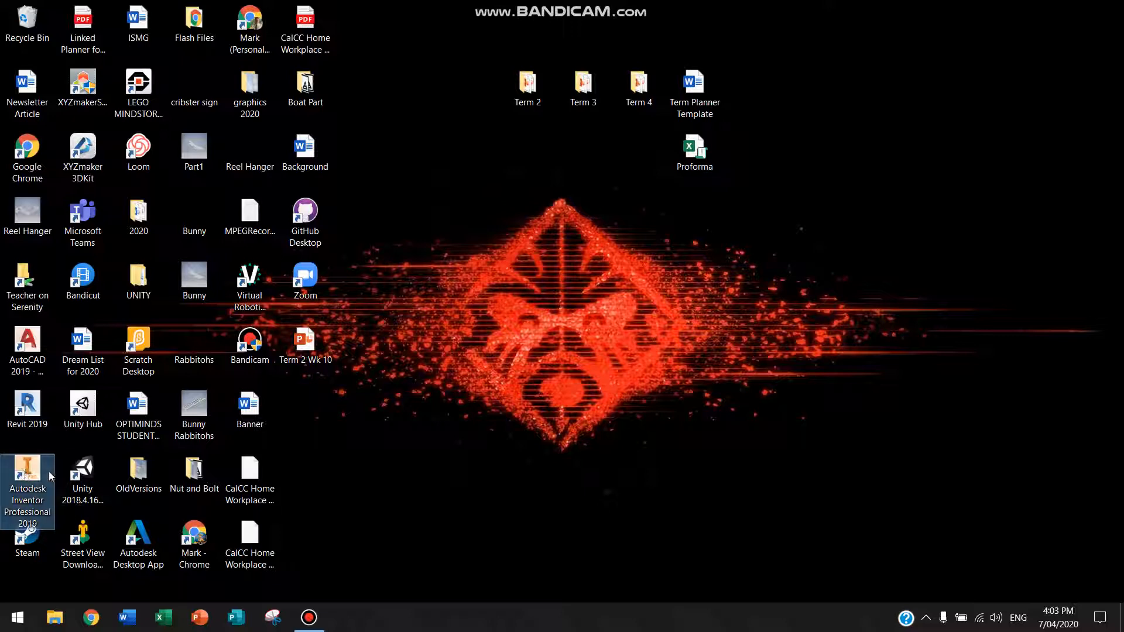
- Launch Autodesk Inventor Professional 2019 and create a new part from the metric Standard (mm).ipt template
{"action": "double_click", "coordinate": [37, 476]}
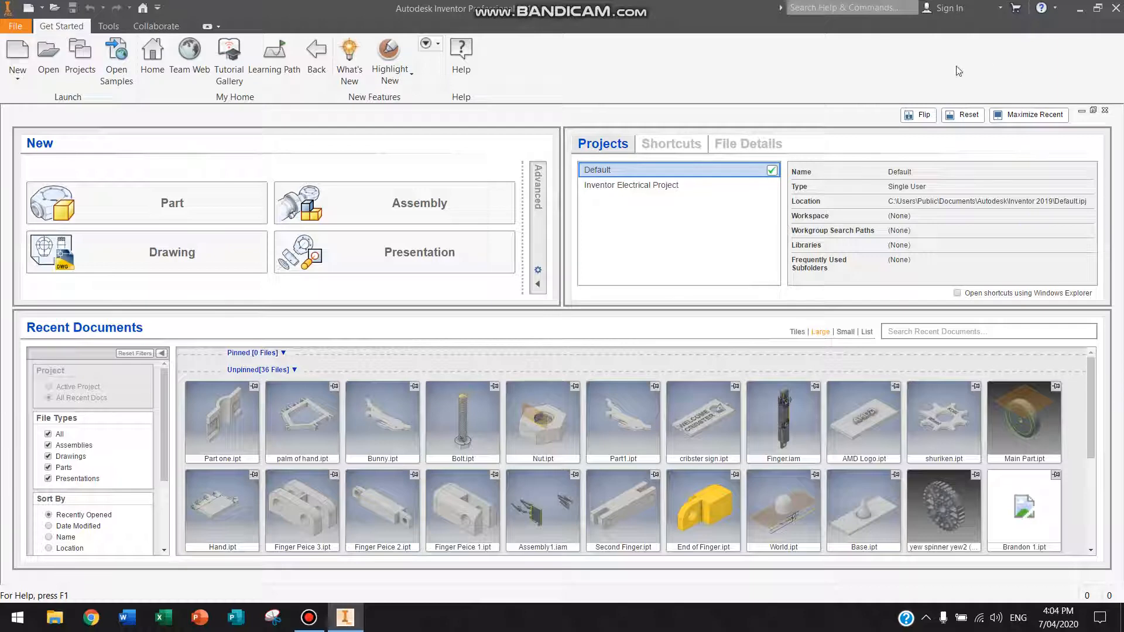
{"action": "left_click", "coordinate": [16, 78]}
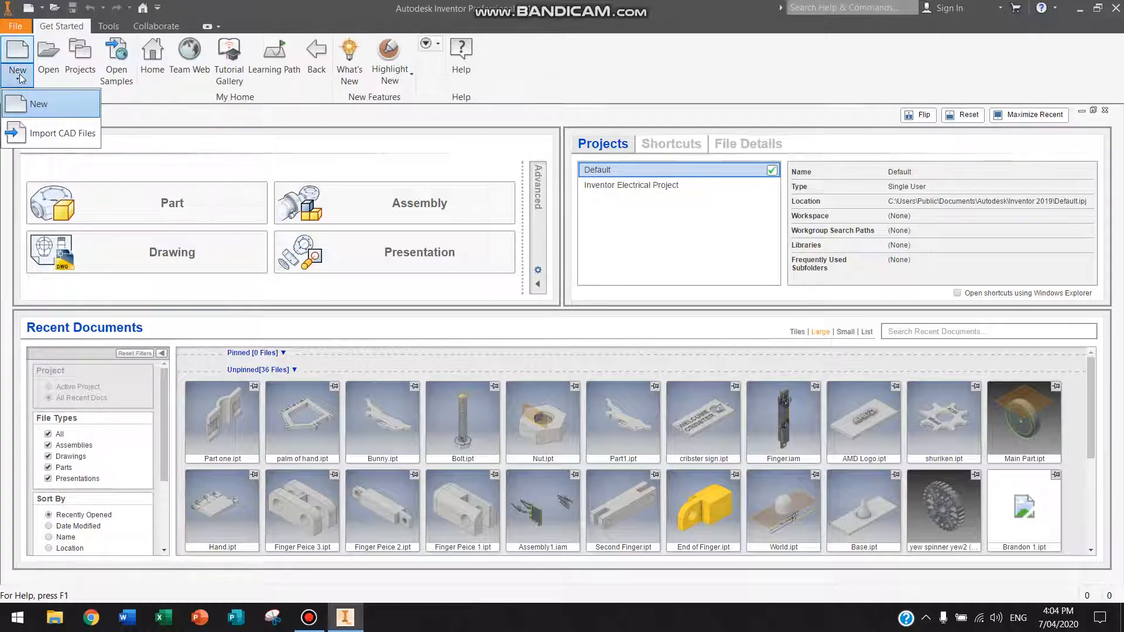
{"action": "left_click", "coordinate": [39, 106]}
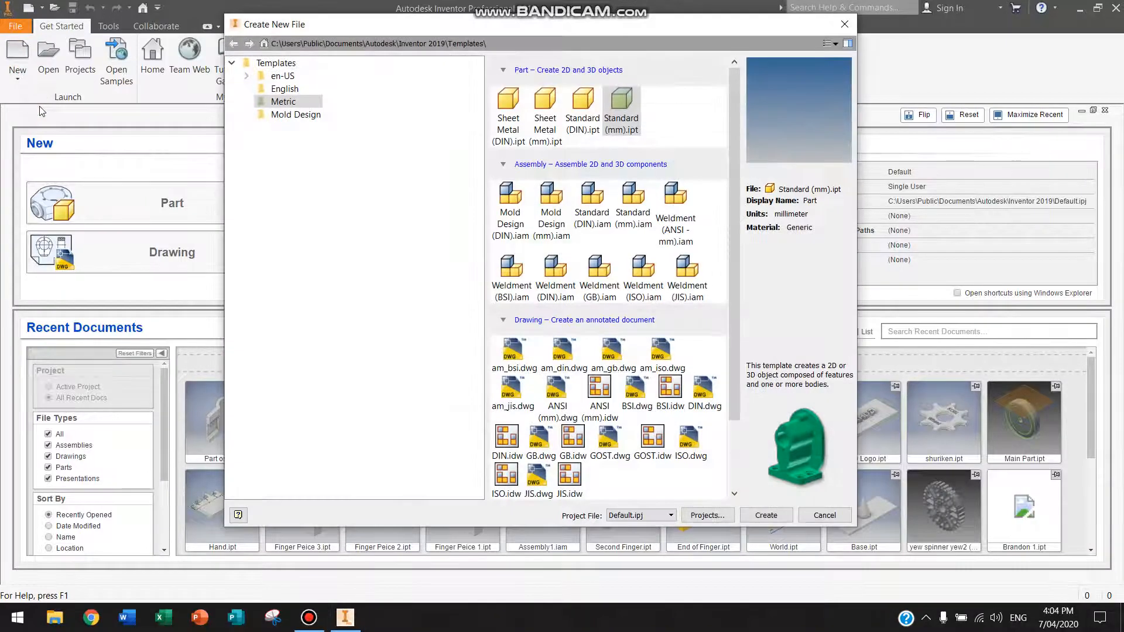
{"action": "left_click", "coordinate": [246, 76]}
{"action": "left_click", "coordinate": [245, 76]}
{"action": "left_click", "coordinate": [232, 63]}
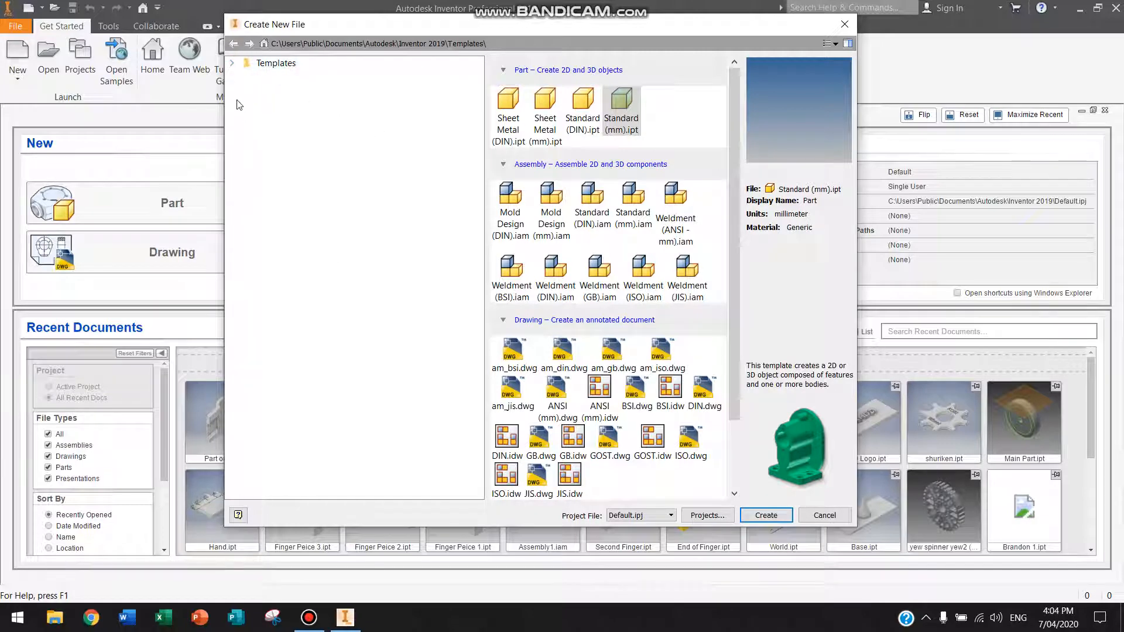
{"action": "left_click", "coordinate": [233, 63]}
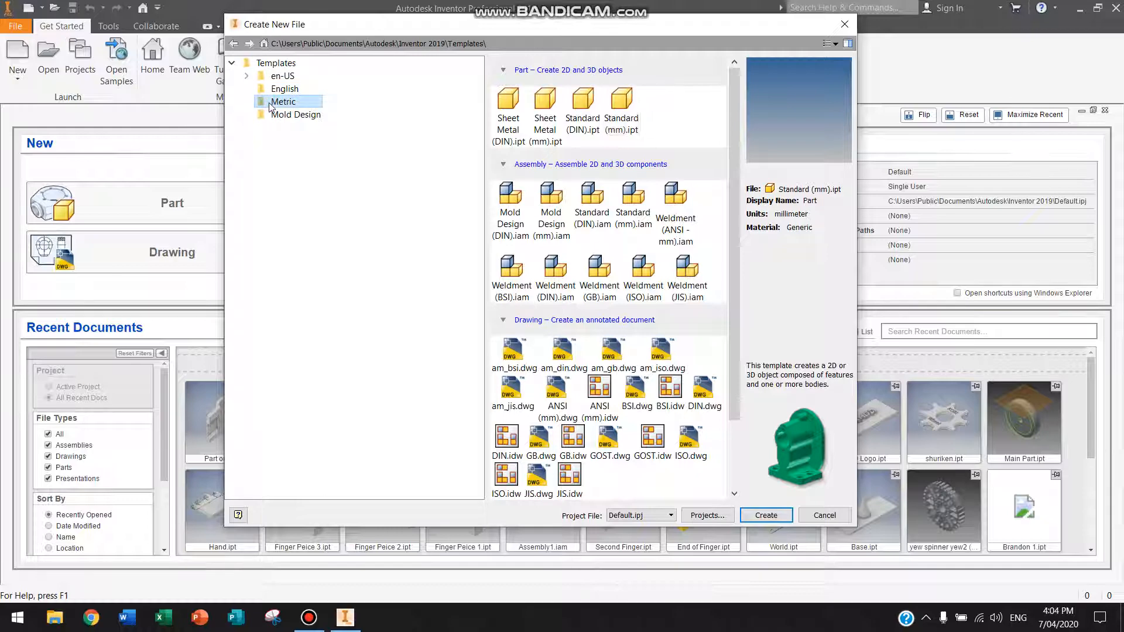
{"action": "left_click", "coordinate": [624, 111]}
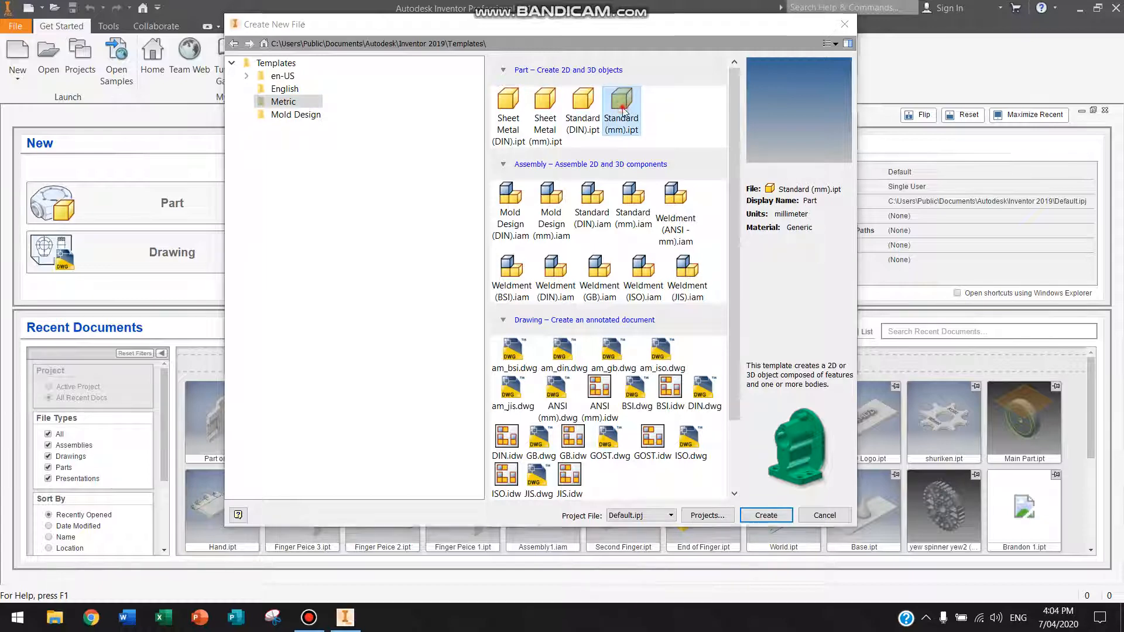
{"action": "double_click", "coordinate": [623, 111]}
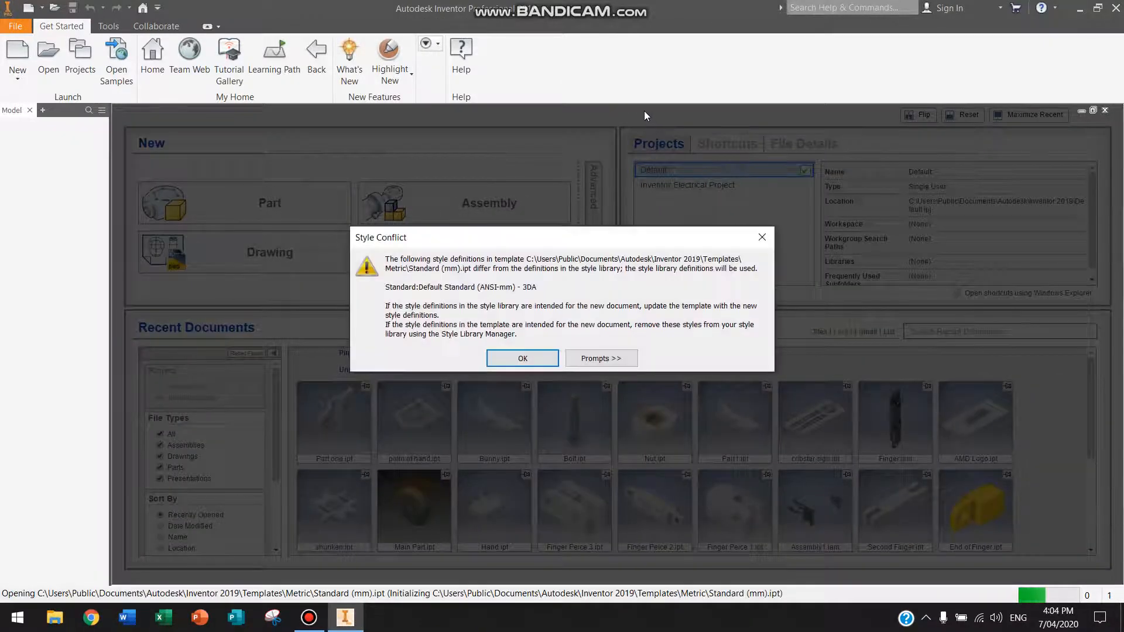
{"action": "left_click", "coordinate": [524, 360]}
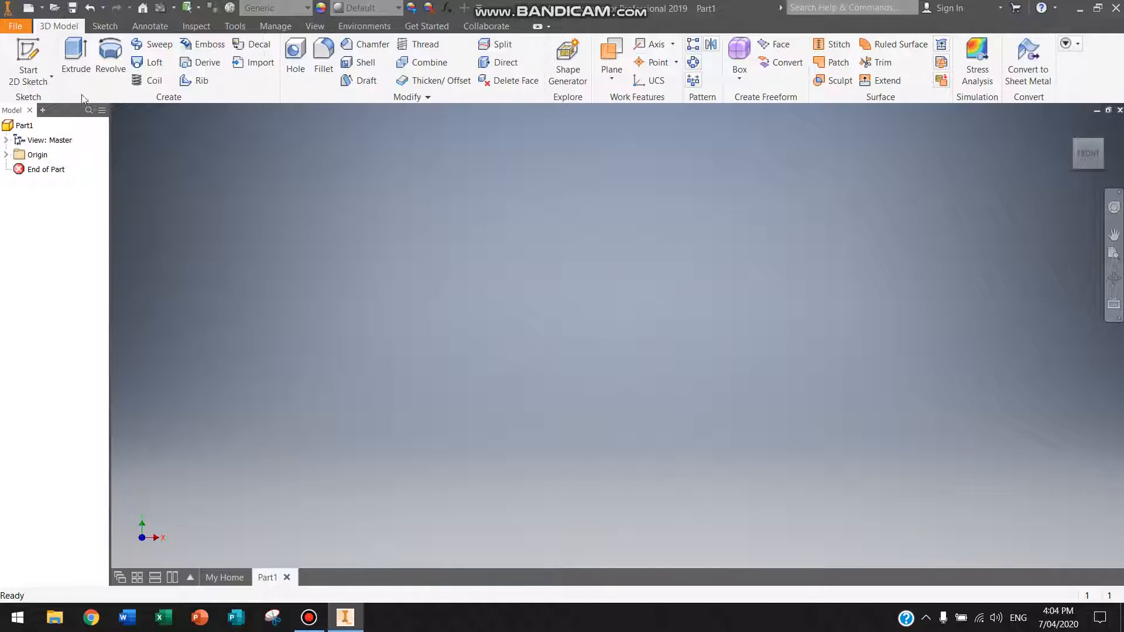
- Start a 2D sketch on the horizontal XZ plane and draw a two-point rectangle from the origin, about 18 mm long
{"action": "left_click", "coordinate": [43, 81]}
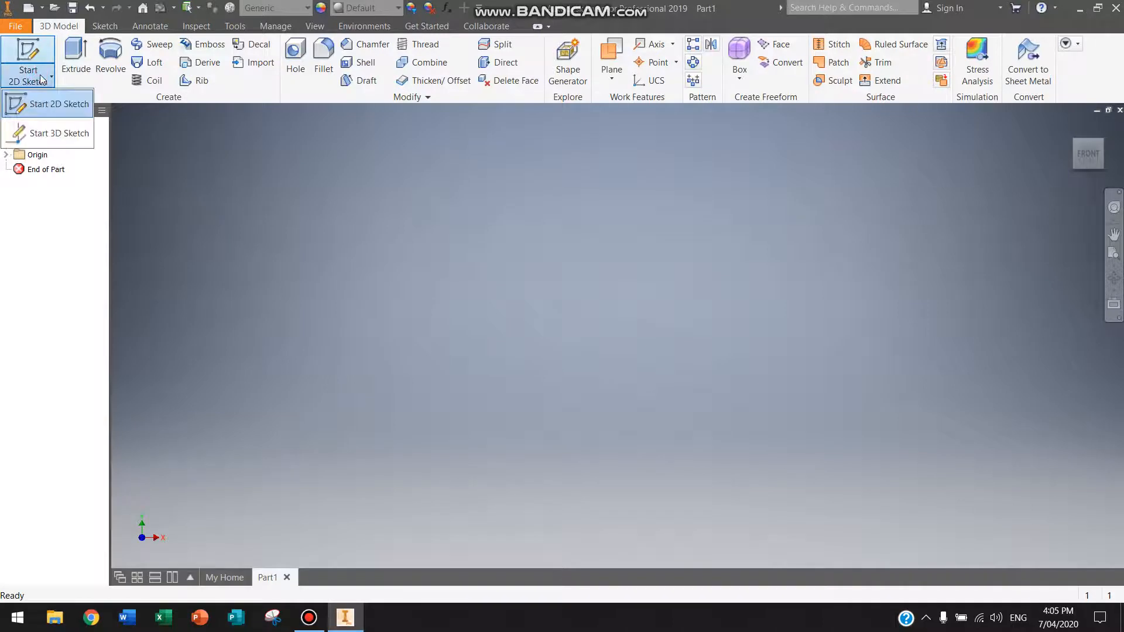
{"action": "left_click", "coordinate": [64, 108]}
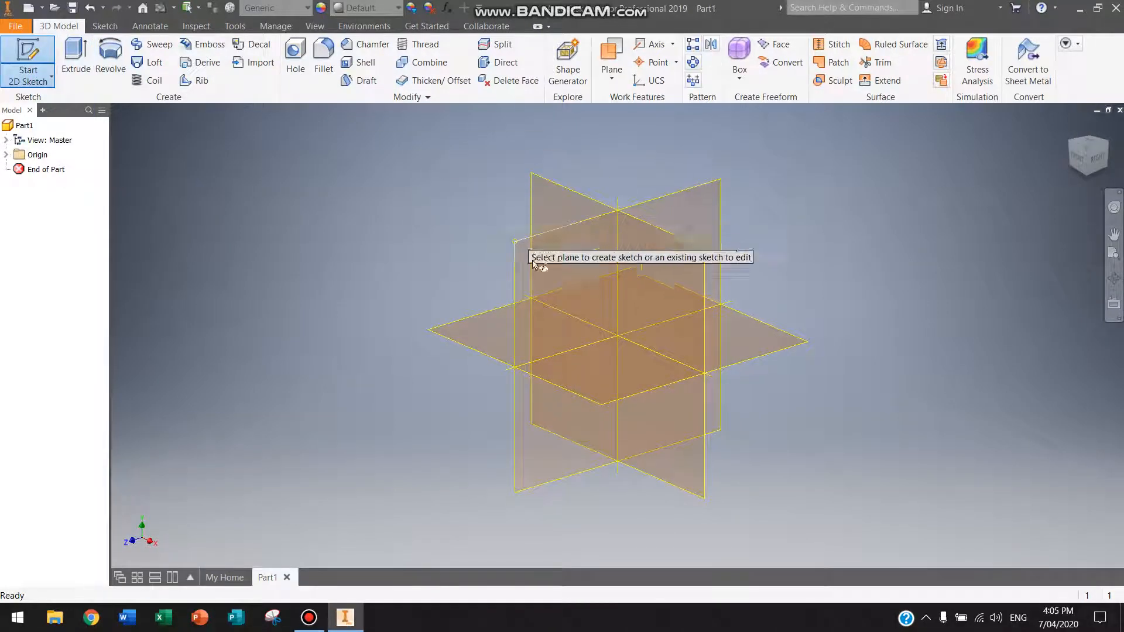
{"action": "left_click", "coordinate": [613, 367]}
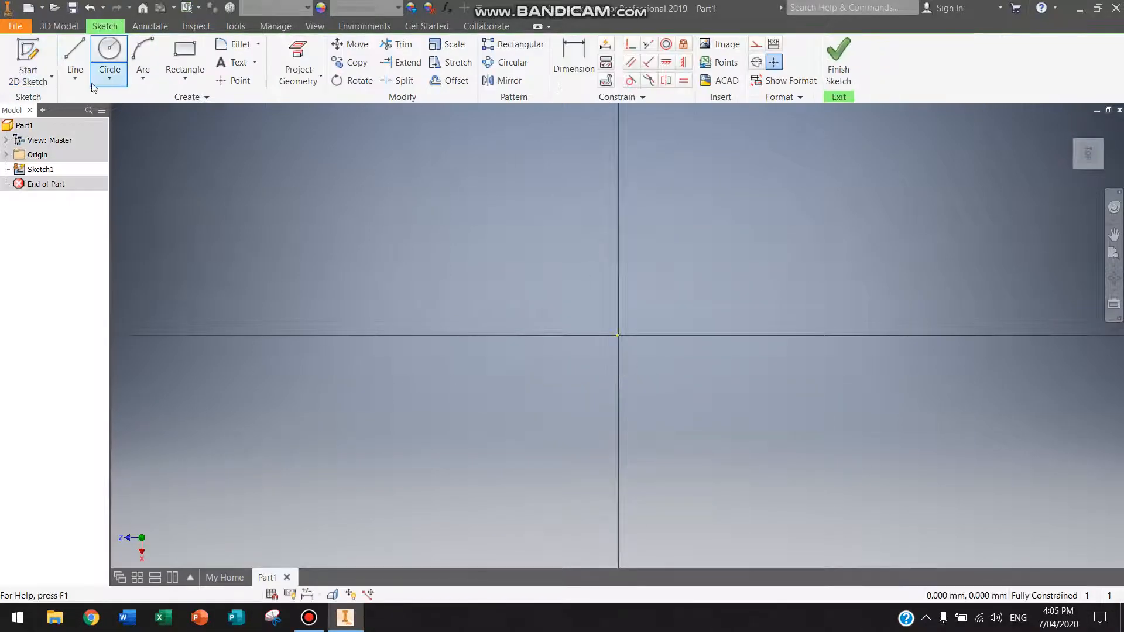
{"action": "left_click", "coordinate": [180, 78]}
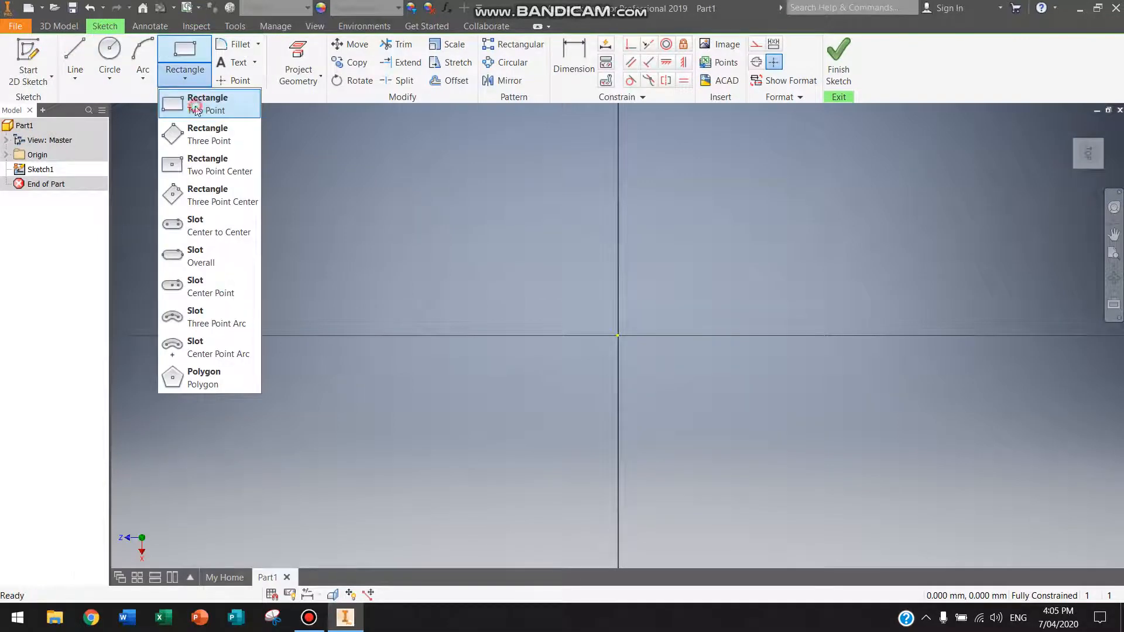
{"action": "left_click", "coordinate": [197, 108]}
{"action": "left_click", "coordinate": [618, 335]}
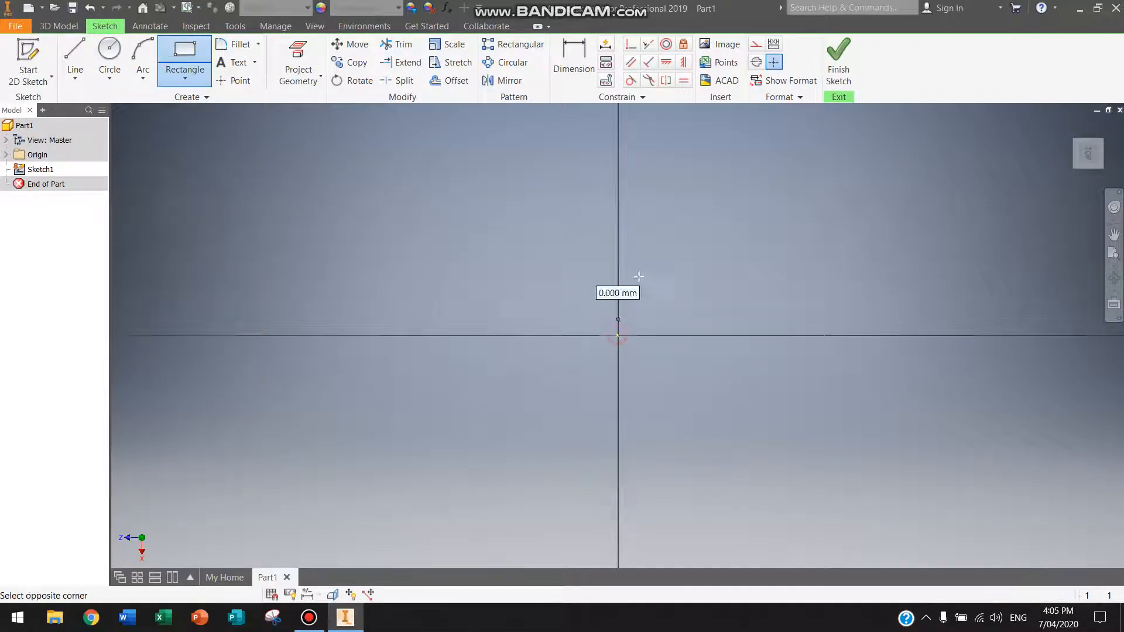
{"action": "left_click", "coordinate": [861, 246]}
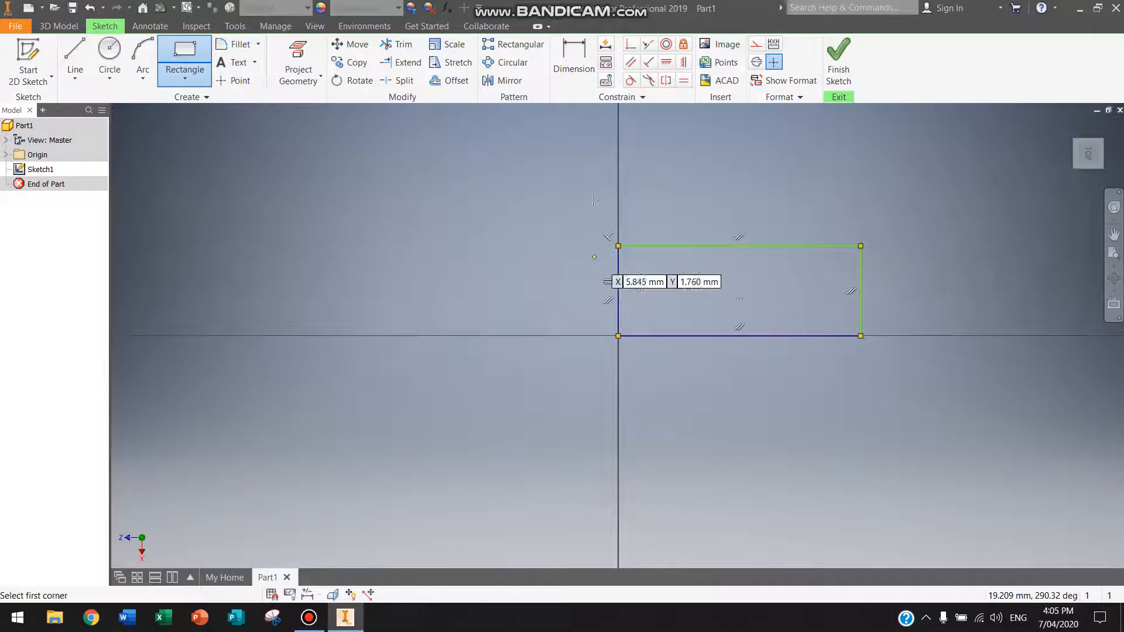
- Dimension the rectangle to 20 mm long and 10 mm wide, and finish the sketch
{"action": "left_click", "coordinate": [574, 53]}
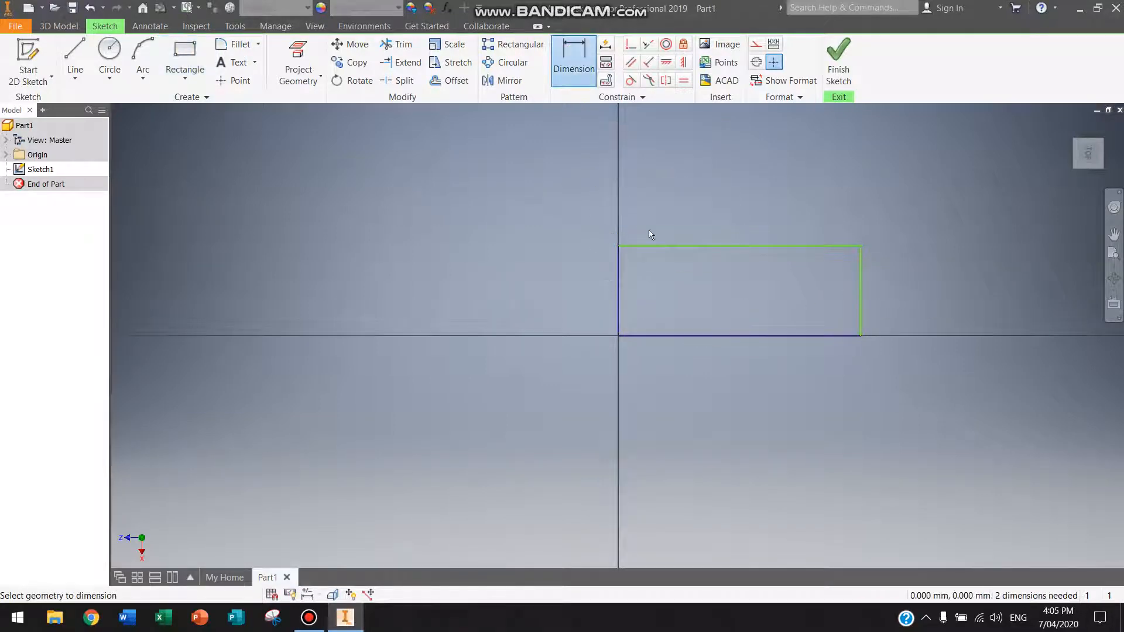
{"action": "left_click", "coordinate": [682, 246]}
{"action": "left_click", "coordinate": [682, 220]}
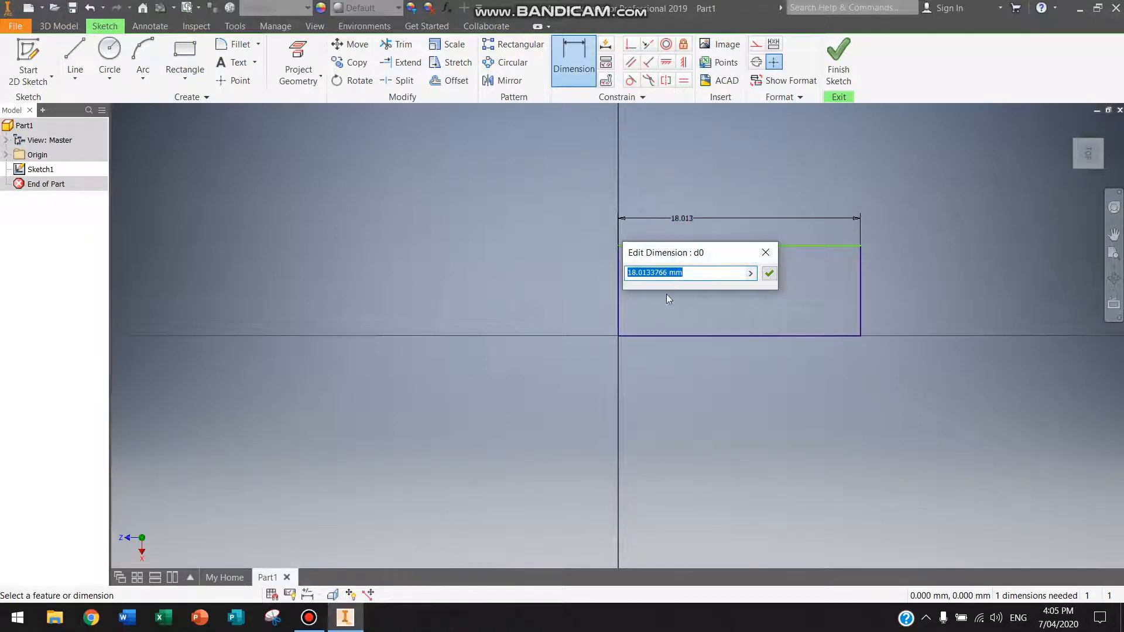
{"action": "left_click_drag", "start_coordinate": [668, 273], "coordinate": [623, 274]}
{"action": "type", "text": "20"}
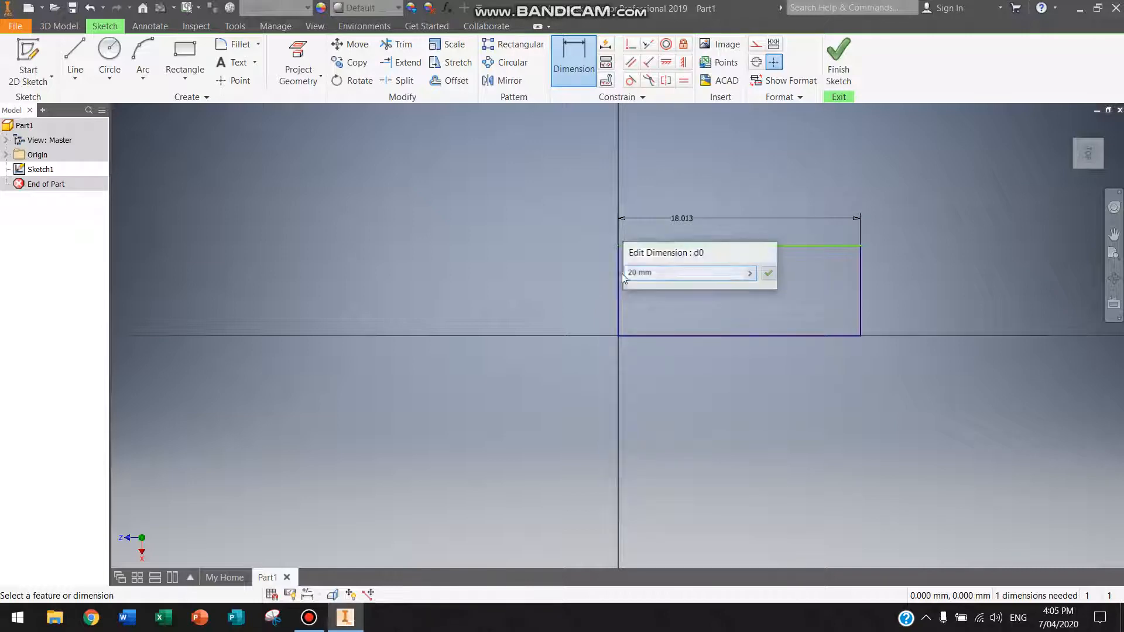
{"action": "key", "text": "Return"}
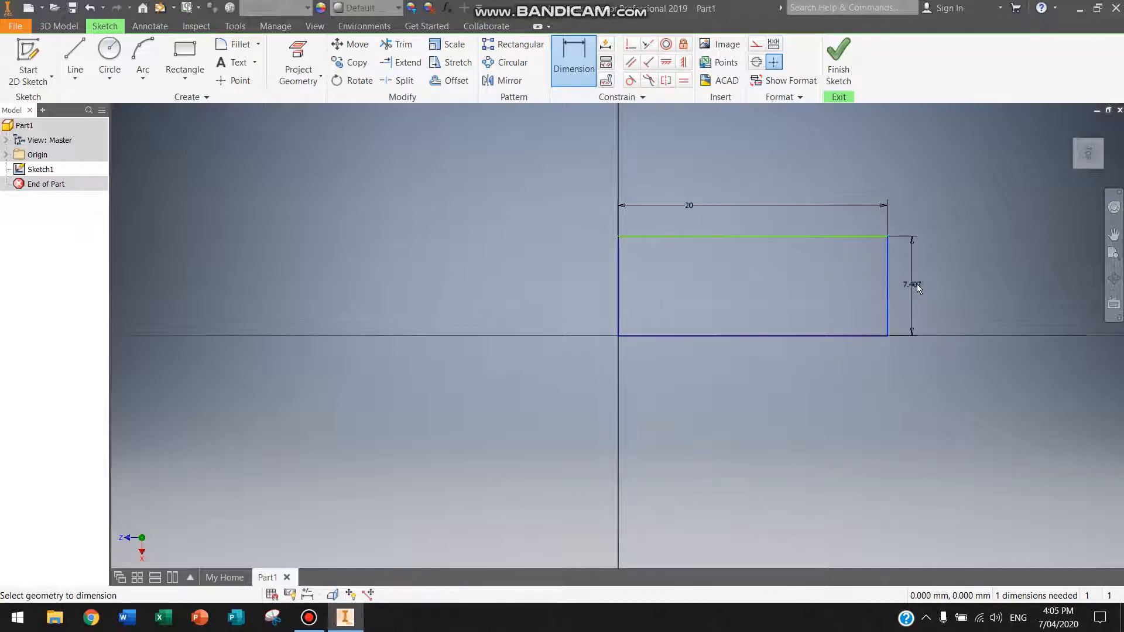
{"action": "left_click", "coordinate": [918, 284]}
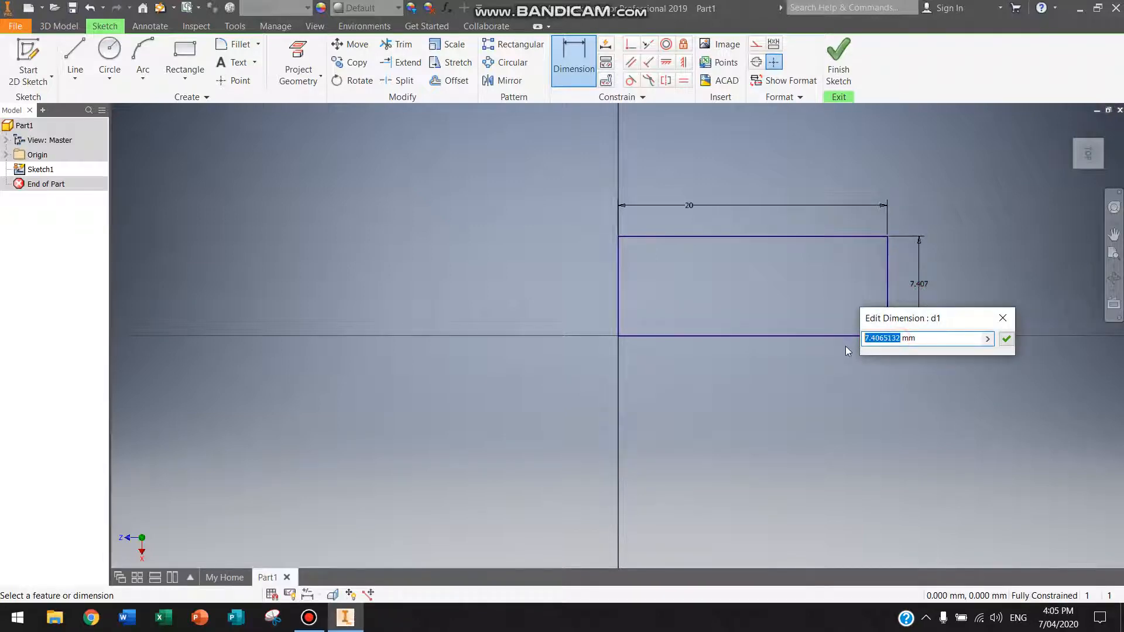
{"action": "type", "text": "10"}
{"action": "key", "text": "Return"}
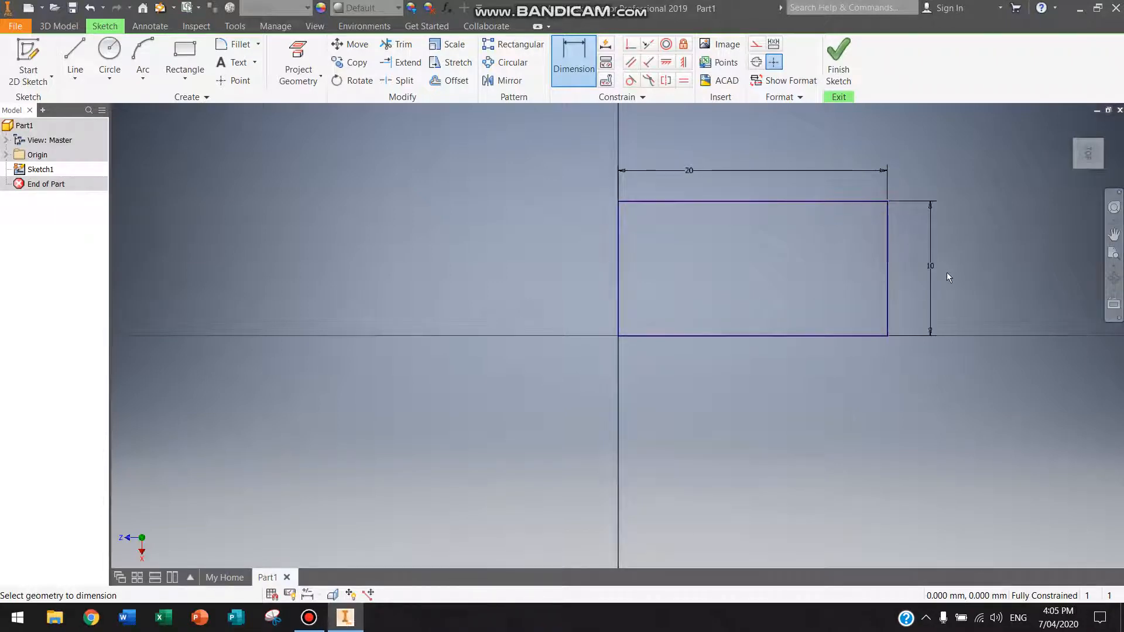
{"action": "left_click", "coordinate": [839, 61]}
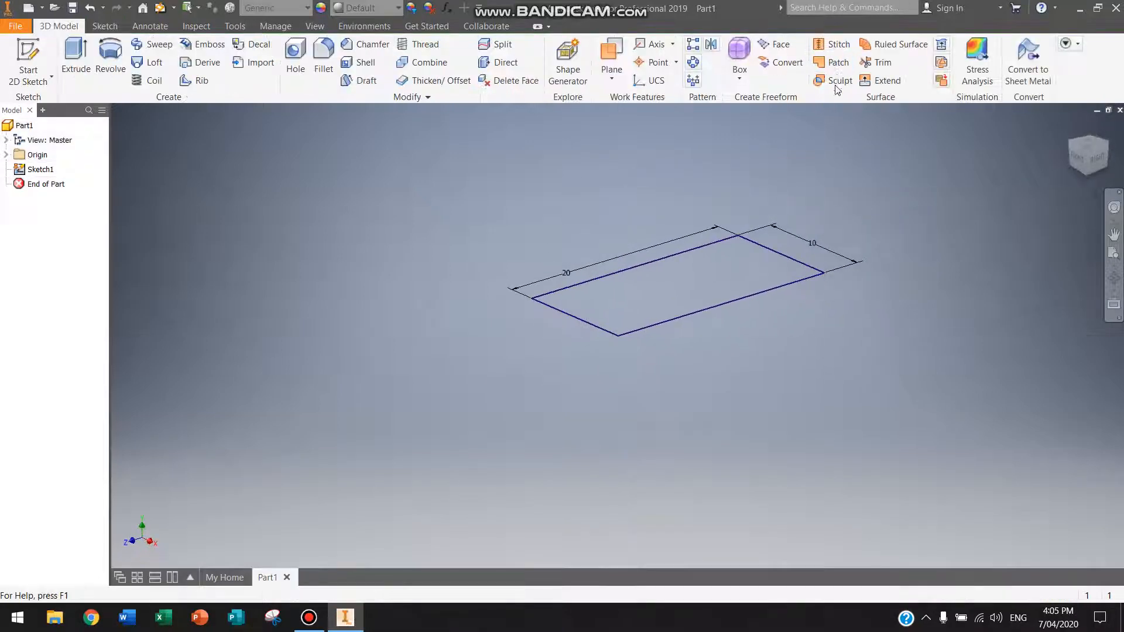
- Extrude the rectangle upward by a distance of 2 mm as a solid
{"action": "left_click", "coordinate": [76, 58]}
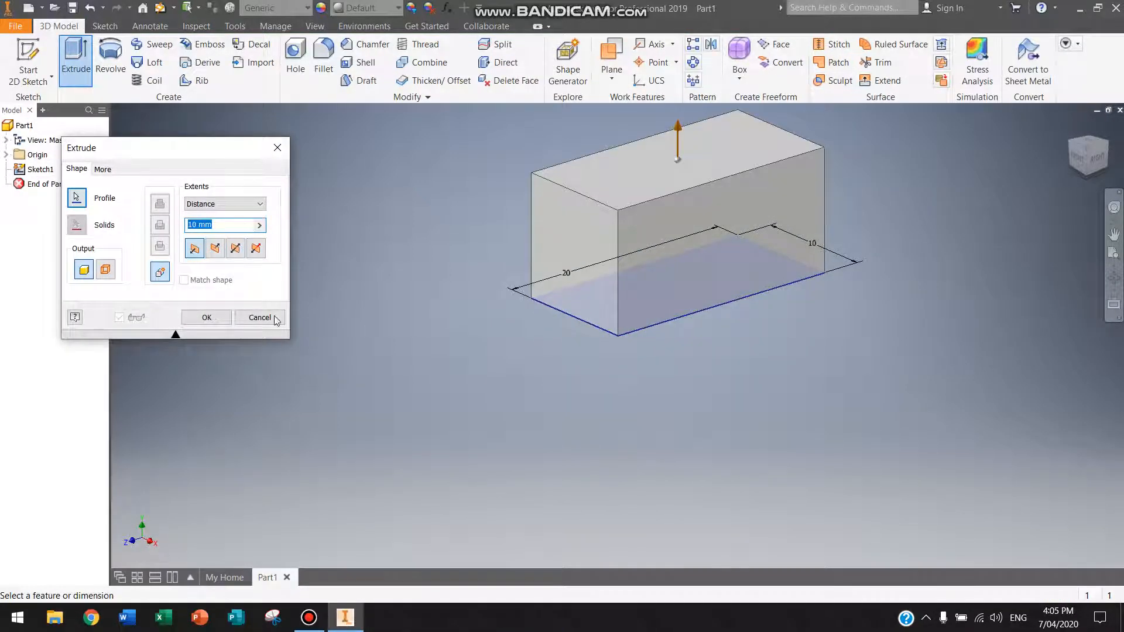
{"action": "left_click", "coordinate": [177, 335]}
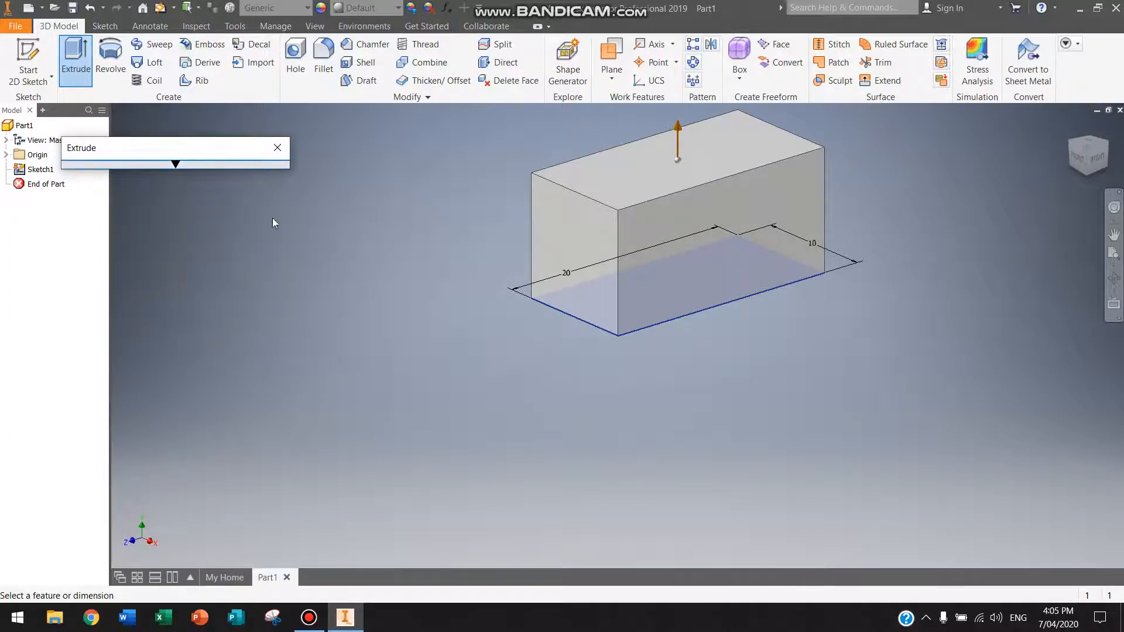
{"action": "left_click", "coordinate": [175, 165]}
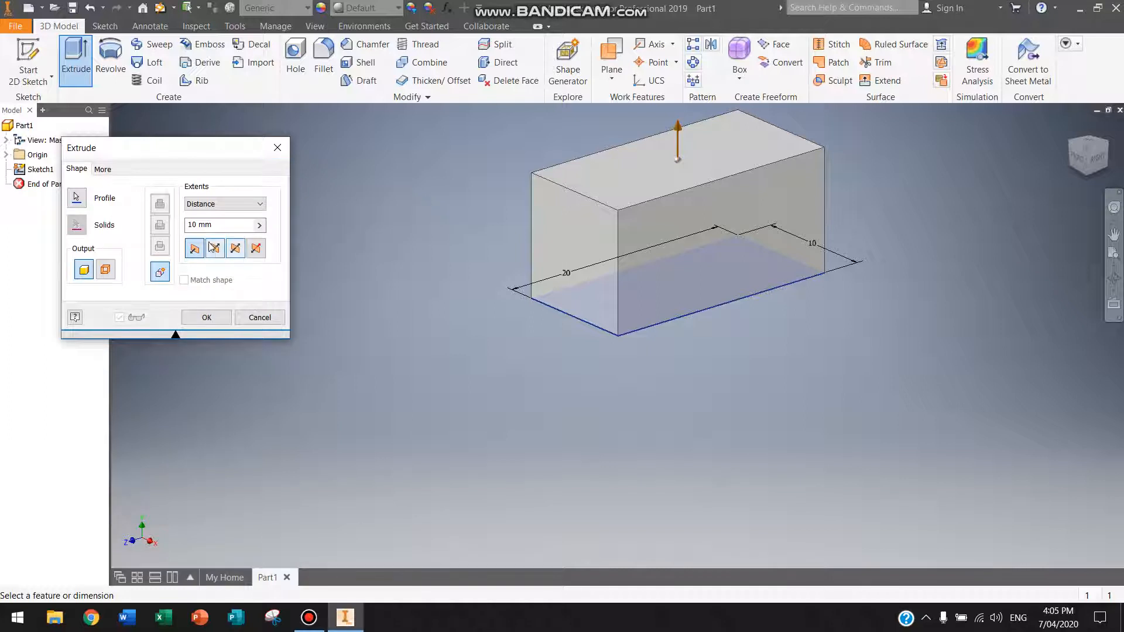
{"action": "double_click", "coordinate": [192, 225]}
{"action": "type", "text": "2"}
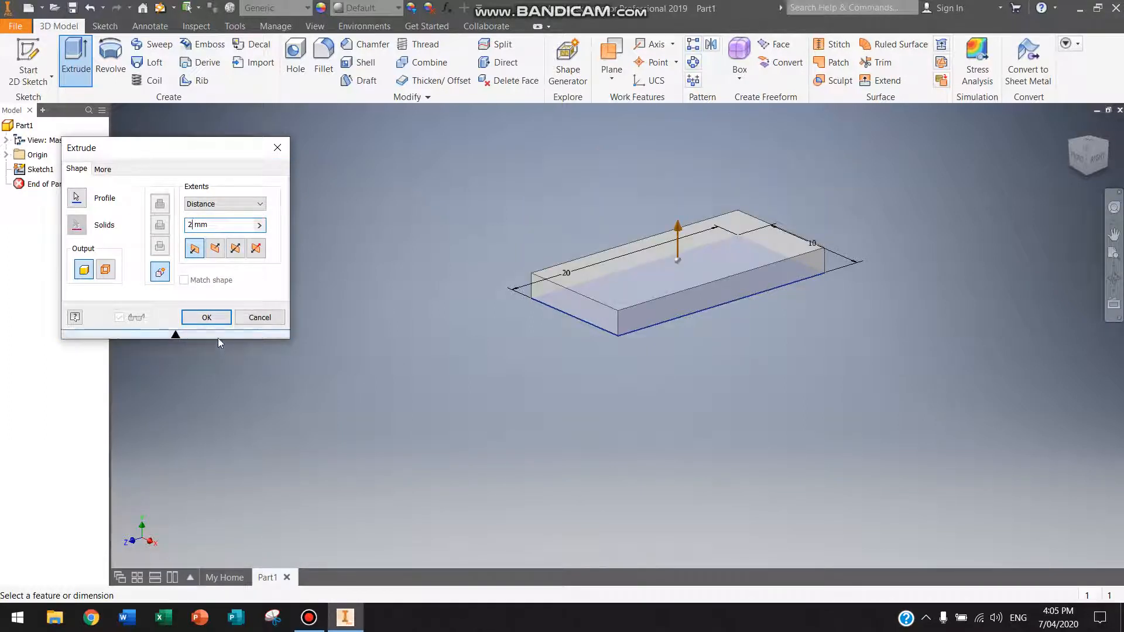
{"action": "left_click", "coordinate": [222, 318]}
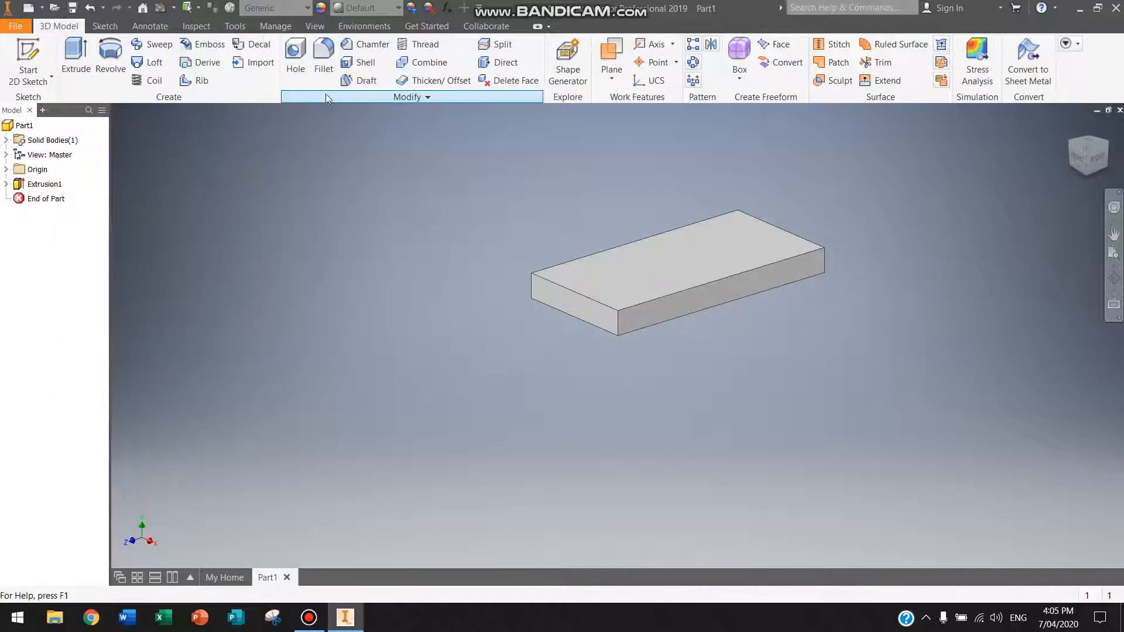
- Fillet the four vertical corner edges of the block with a 5 mm radius
{"action": "left_click", "coordinate": [324, 59]}
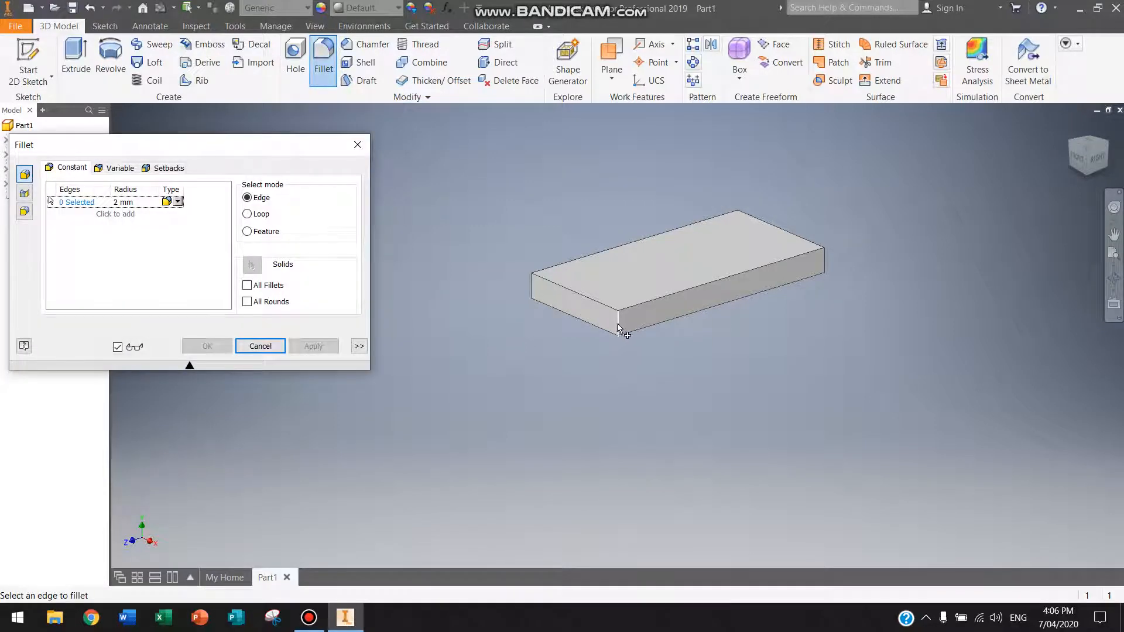
{"action": "left_click", "coordinate": [618, 322]}
{"action": "left_click", "coordinate": [122, 202]}
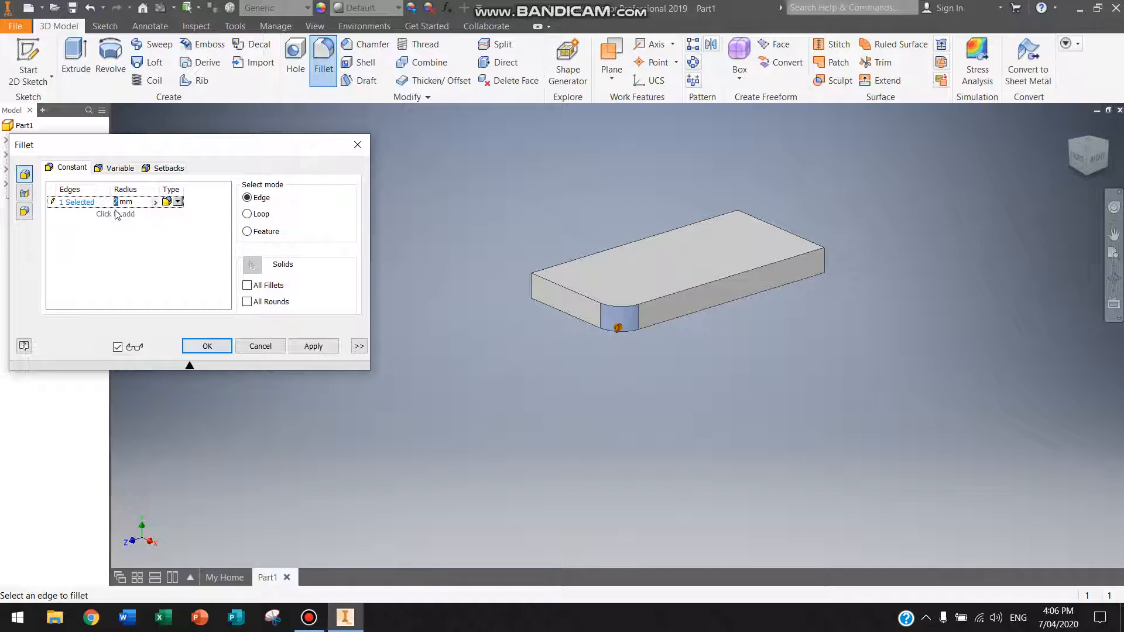
{"action": "key", "text": "Return"}
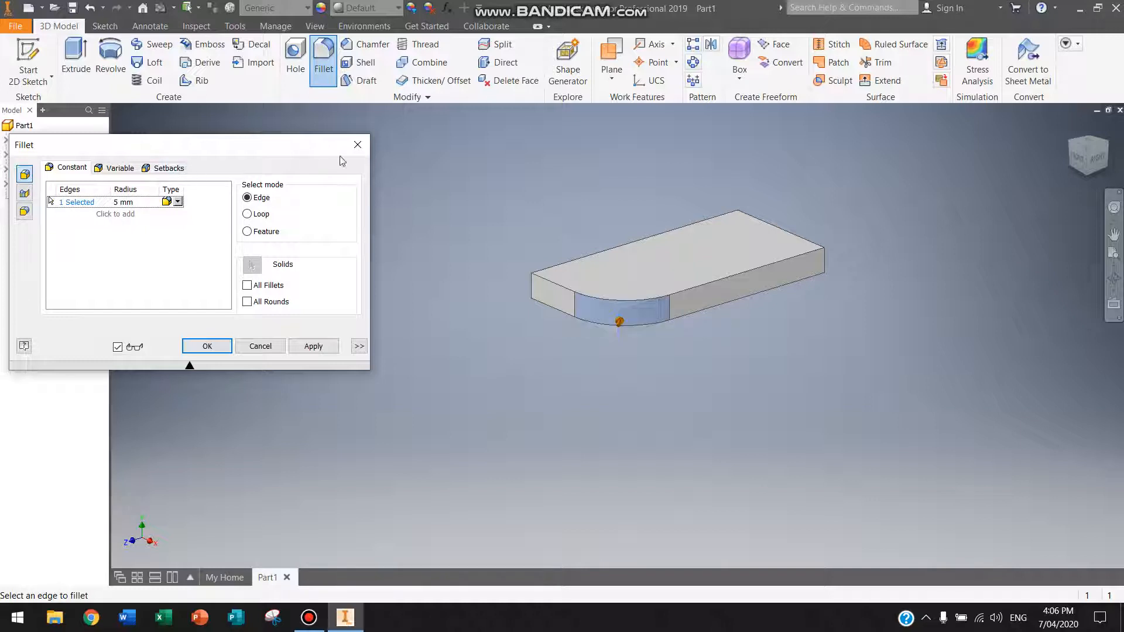
{"action": "left_click", "coordinate": [532, 286]}
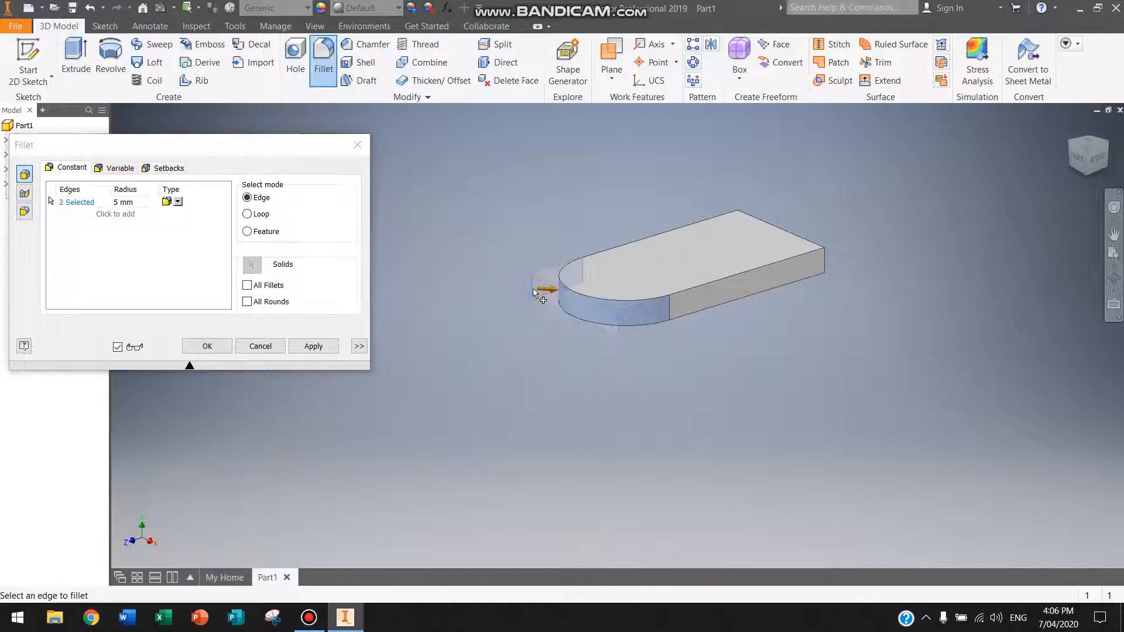
{"action": "left_click", "coordinate": [828, 264]}
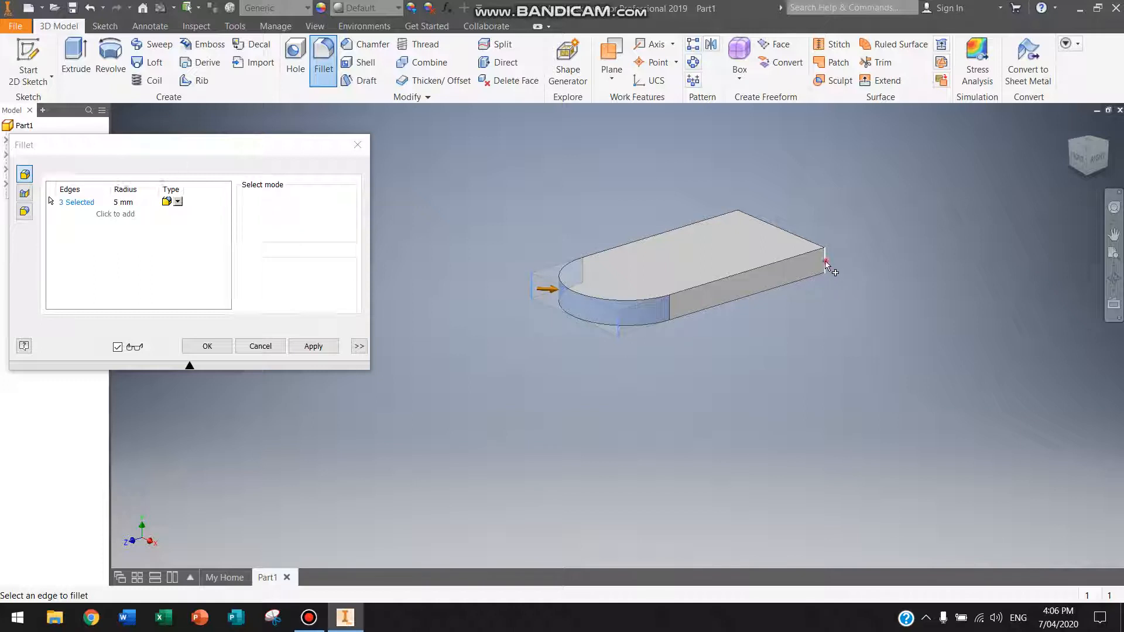
{"action": "left_click", "coordinate": [739, 220]}
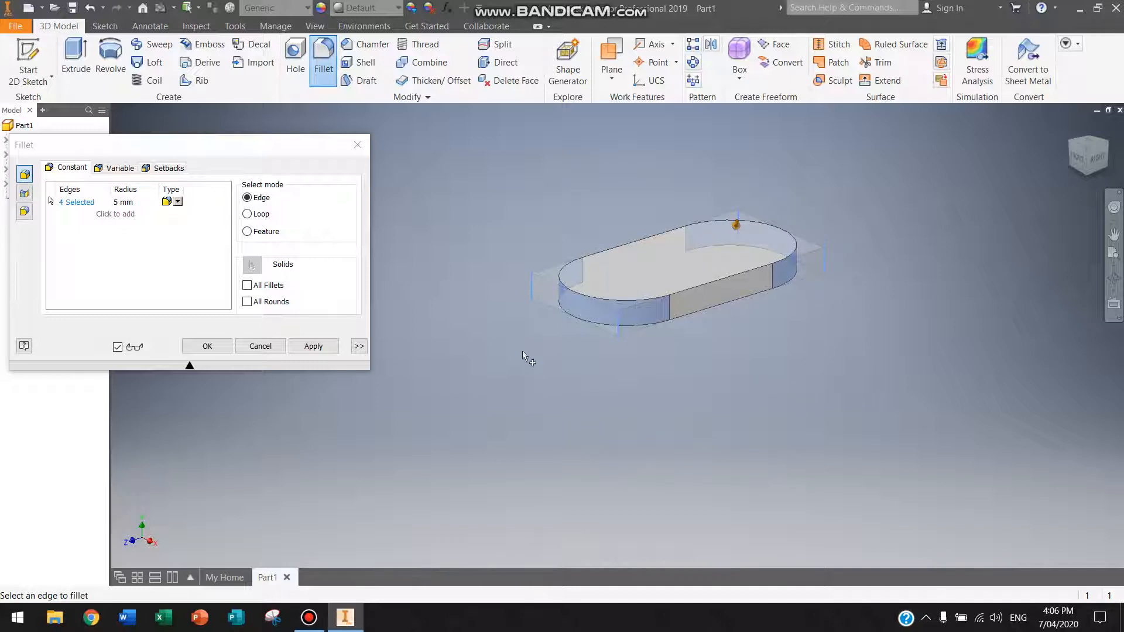
{"action": "left_click", "coordinate": [316, 347]}
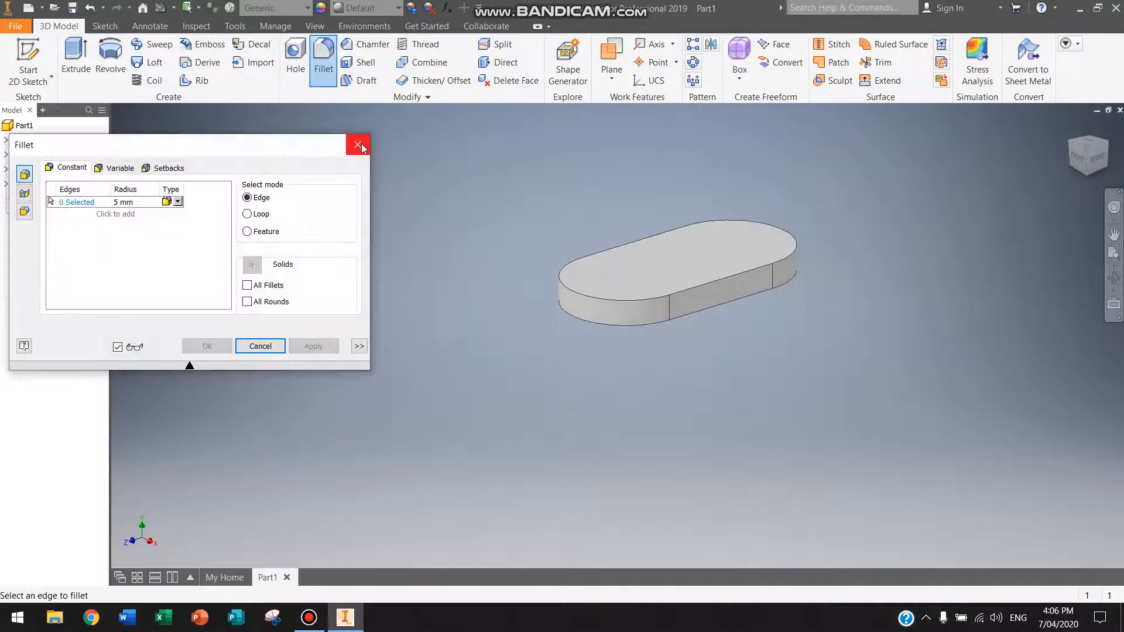
{"action": "left_click", "coordinate": [358, 145]}
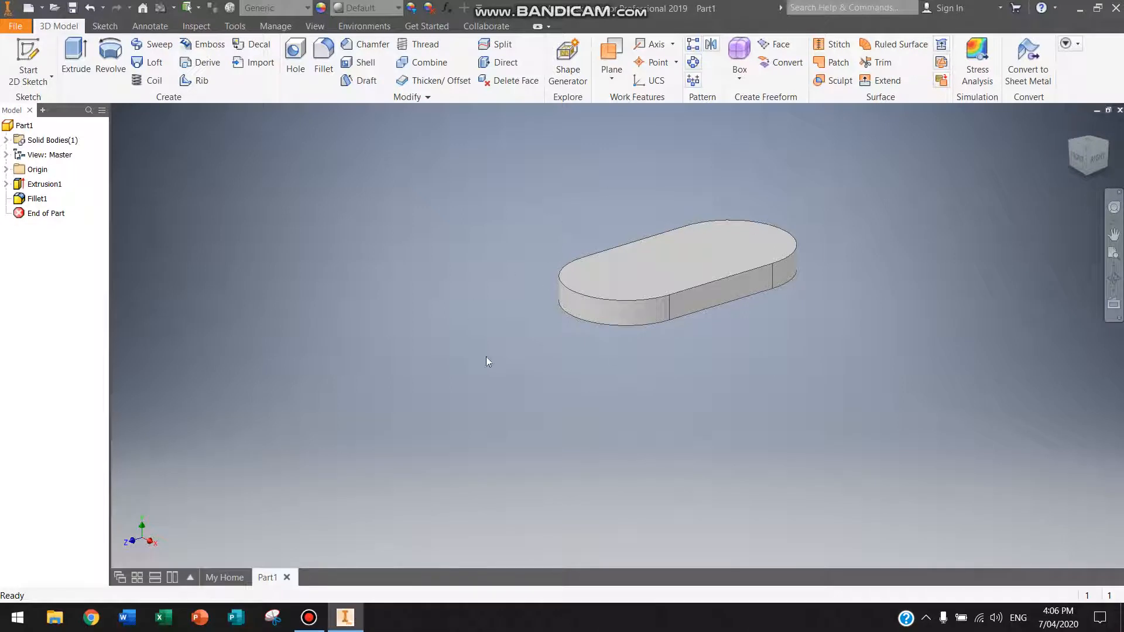
{"action": "scroll", "coordinate": [722, 342], "scroll_direction": "up", "scroll_amount": 2}
{"action": "scroll", "coordinate": [722, 342], "scroll_direction": "down", "scroll_amount": 5}
{"action": "middle_click_drag", "start_coordinate": [722, 342], "coordinate": [636, 507]}
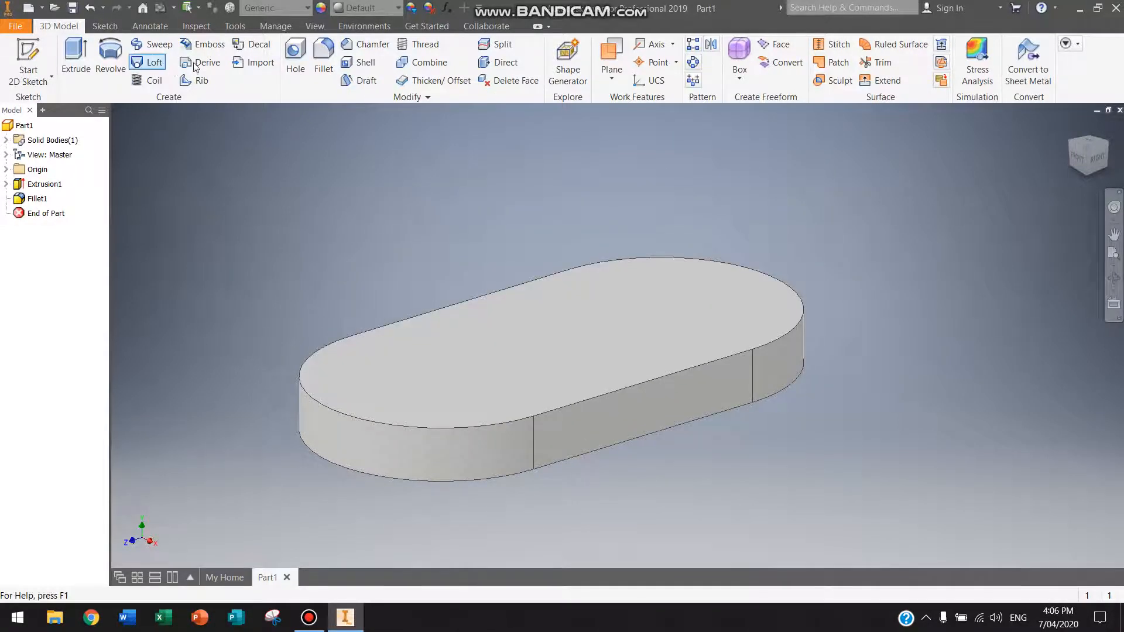
- Sketch three separate circles on the plate's top face, two toward the far long edge and one near the front long edge, and finish the sketch
{"action": "left_click", "coordinate": [51, 76]}
{"action": "left_click", "coordinate": [71, 100]}
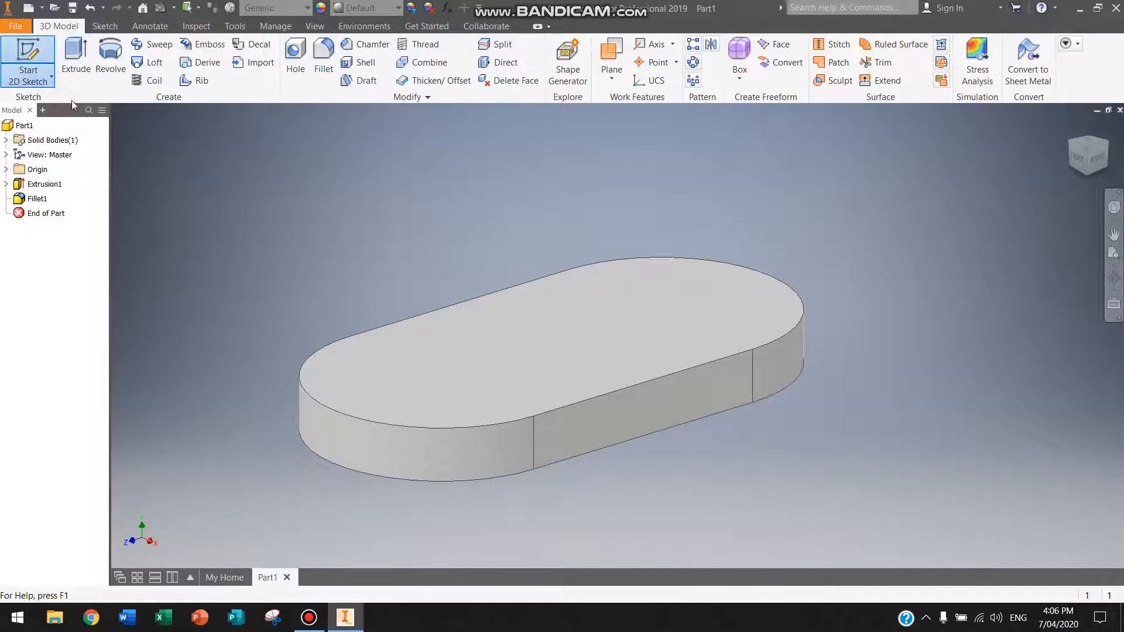
{"action": "left_click", "coordinate": [504, 364]}
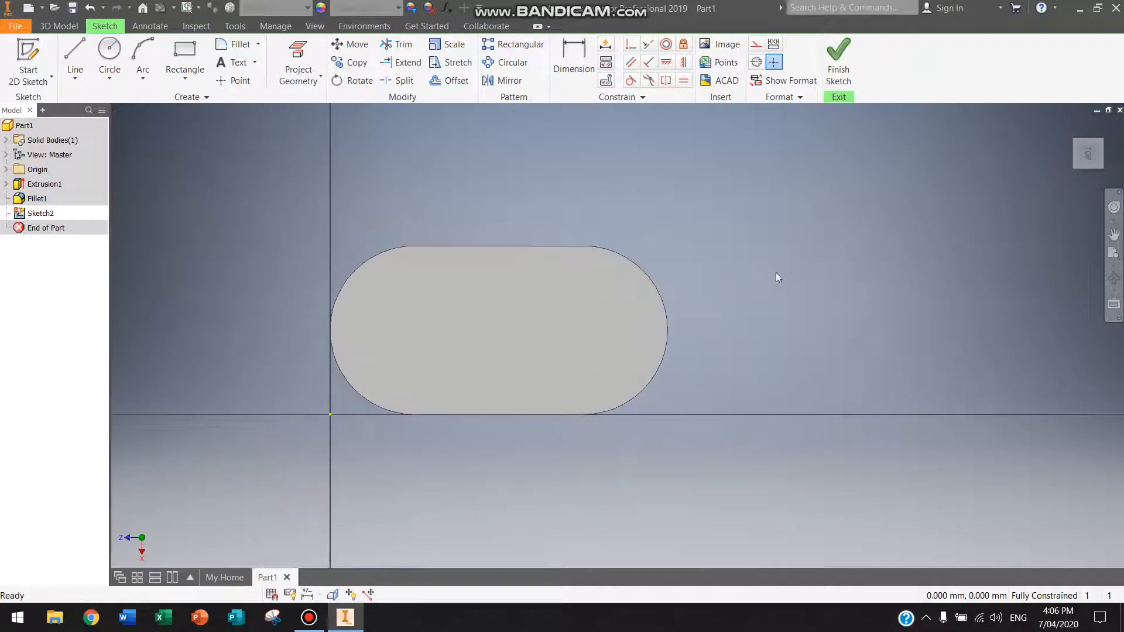
{"action": "left_click", "coordinate": [109, 76]}
{"action": "left_click", "coordinate": [126, 99]}
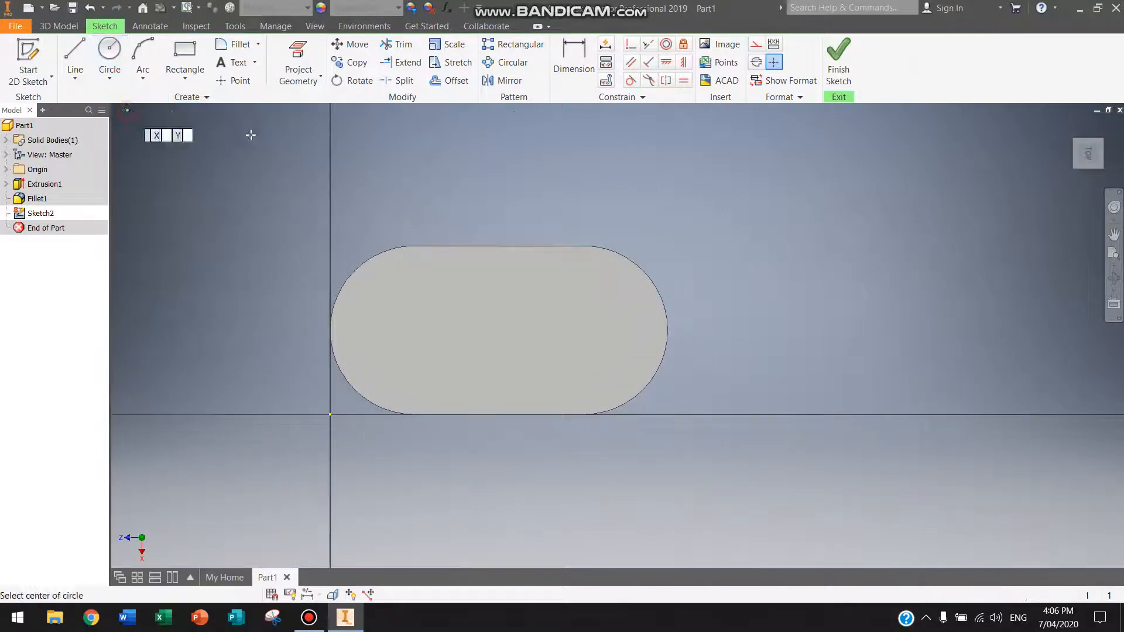
{"action": "left_click", "coordinate": [415, 319]}
{"action": "left_click", "coordinate": [441, 309]}
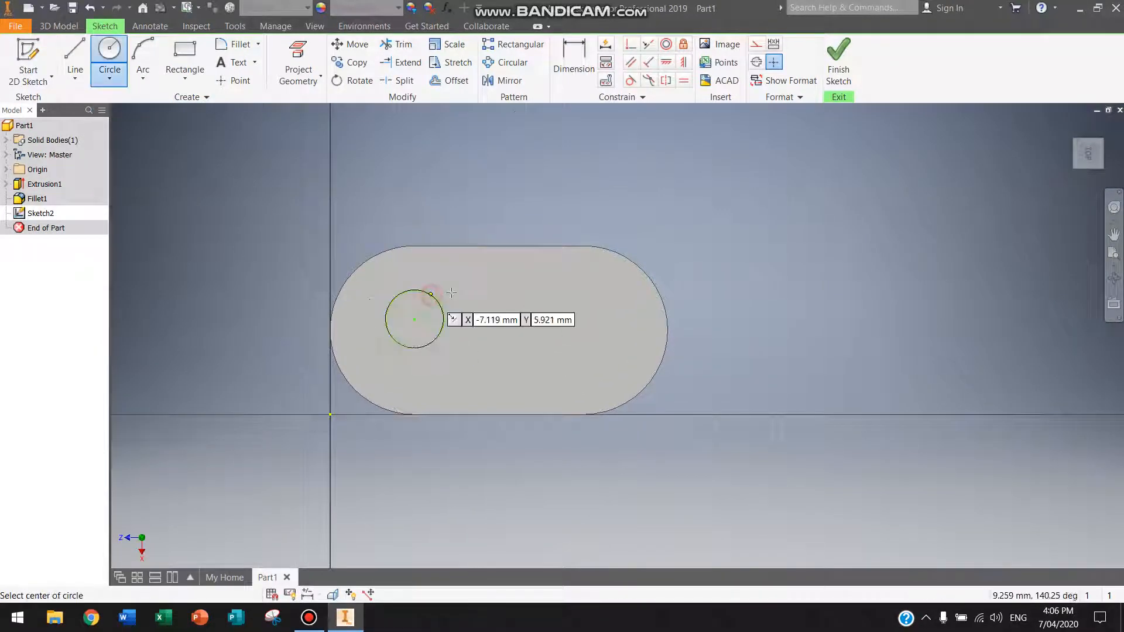
{"action": "left_click", "coordinate": [521, 373]}
{"action": "left_click", "coordinate": [523, 344]}
{"action": "left_click", "coordinate": [557, 296]}
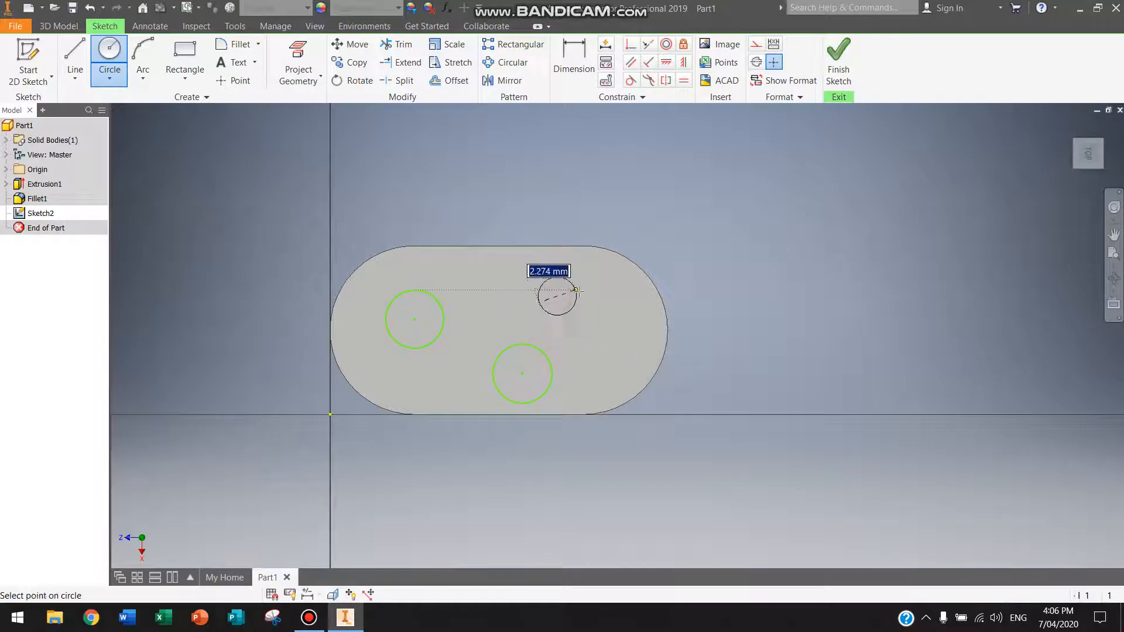
{"action": "left_click", "coordinate": [582, 294]}
{"action": "left_click", "coordinate": [838, 62]}
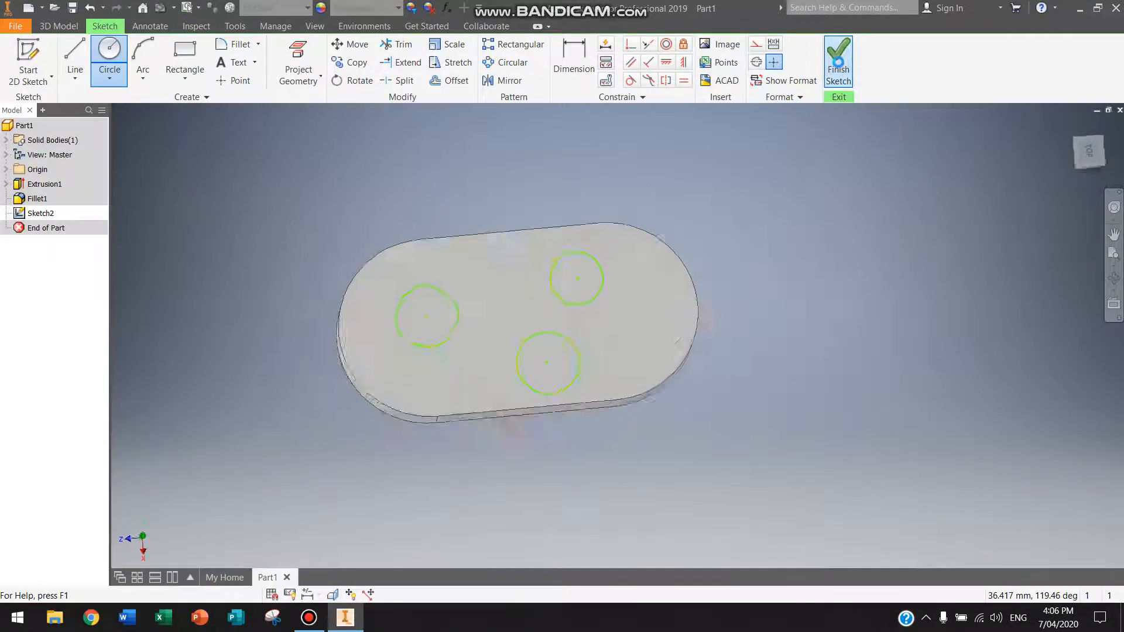
{"action": "left_click", "coordinate": [76, 59]}
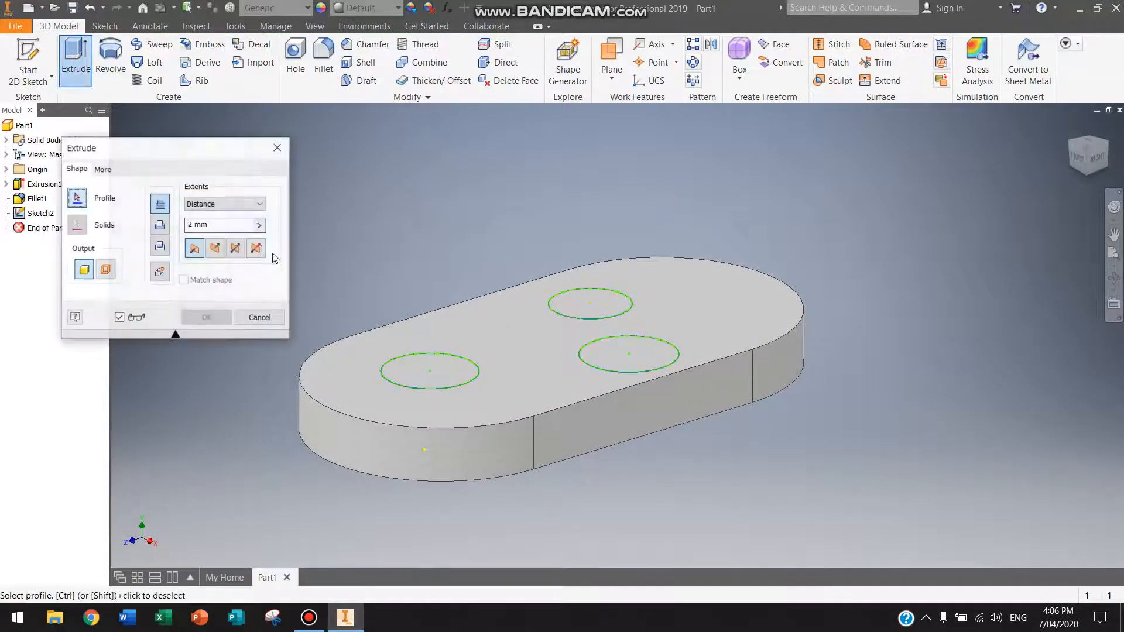
{"action": "left_click", "coordinate": [413, 370]}
{"action": "left_click", "coordinate": [630, 306]}
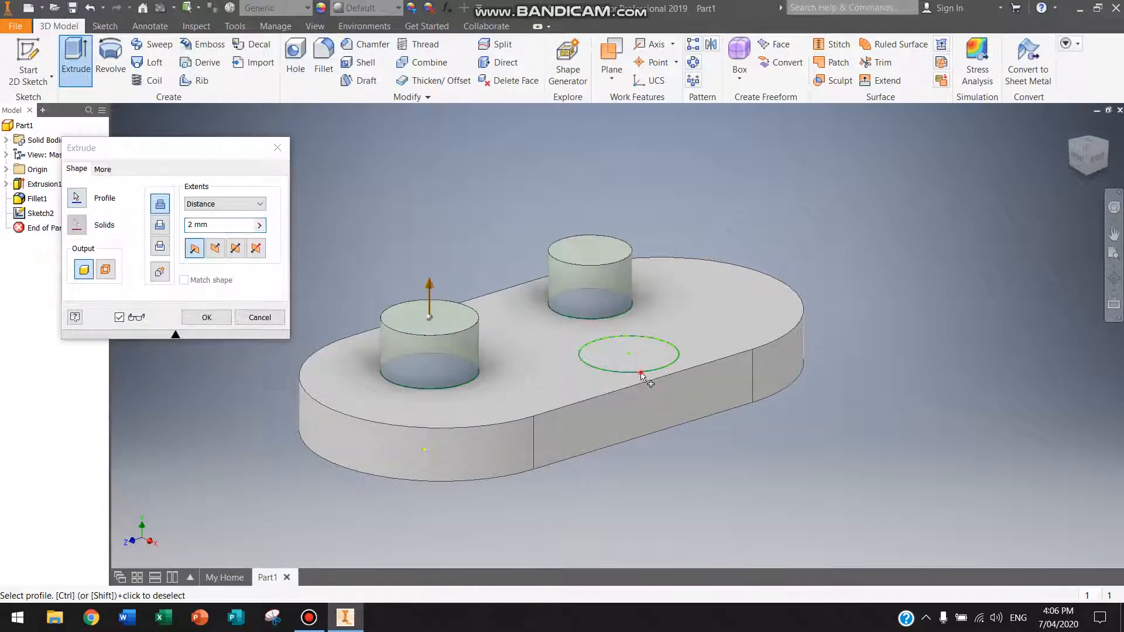
{"action": "left_click", "coordinate": [633, 375]}
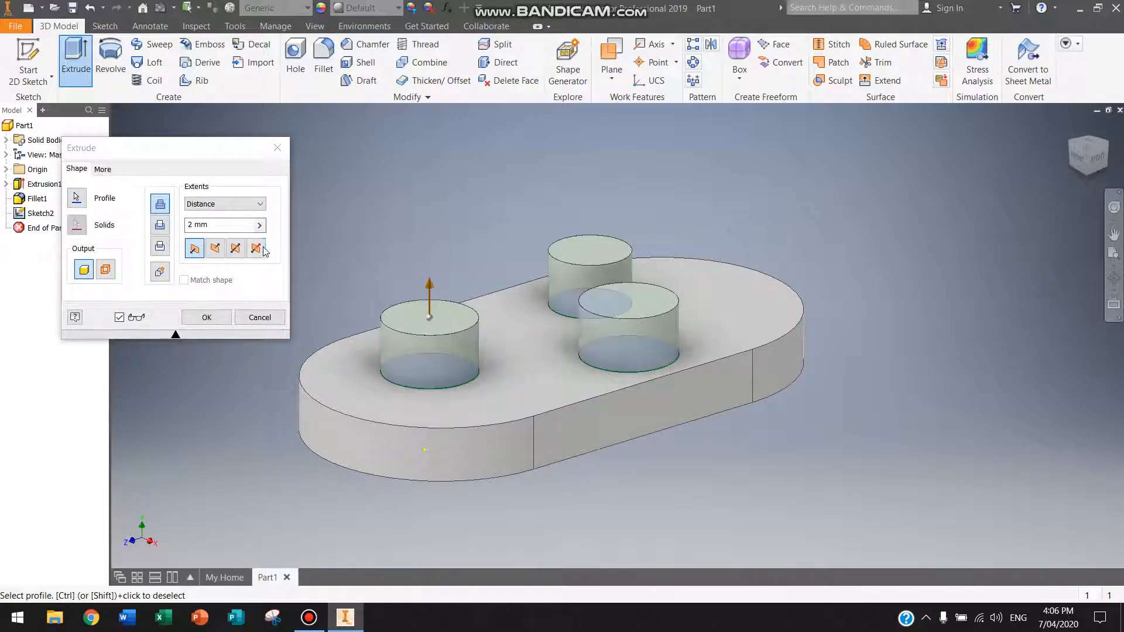
{"action": "left_click", "coordinate": [261, 318]}
- Cut the two circles nearer the far long edge 2 mm down through the plate with Extrude
{"action": "left_click", "coordinate": [76, 63]}
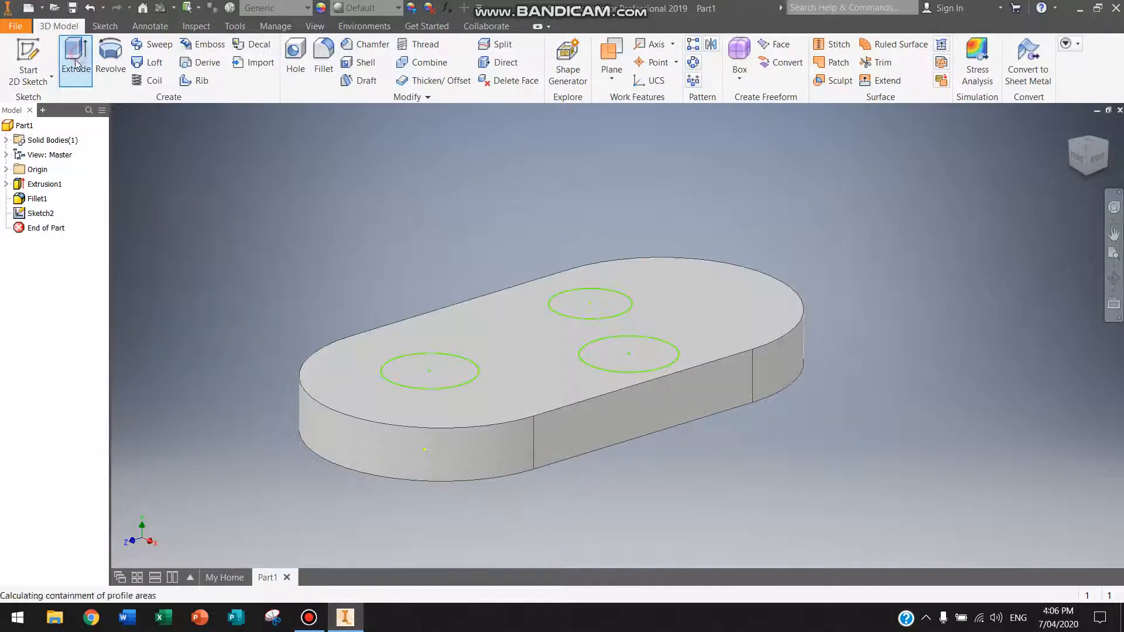
{"action": "left_click", "coordinate": [420, 383]}
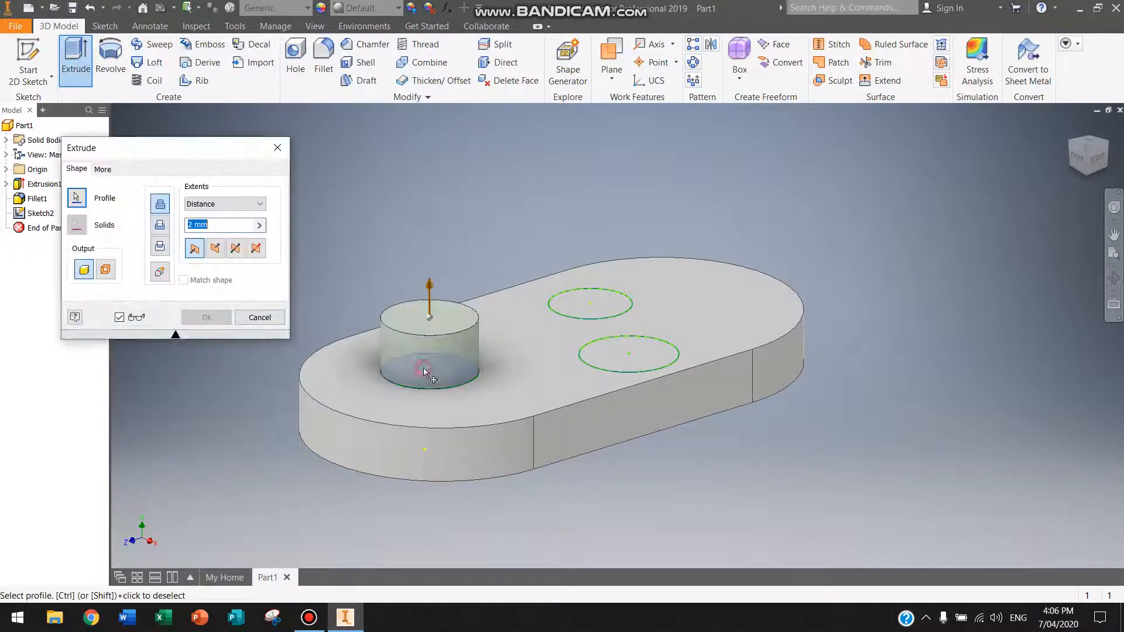
{"action": "left_click", "coordinate": [620, 304]}
{"action": "left_click", "coordinate": [160, 226]}
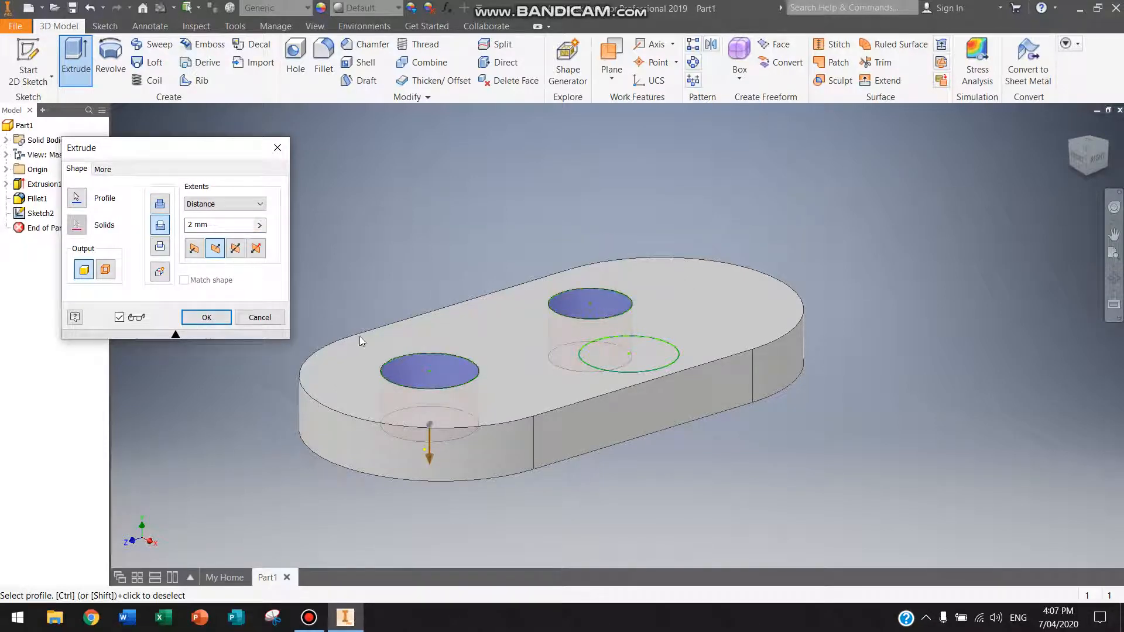
{"action": "left_click", "coordinate": [207, 318]}
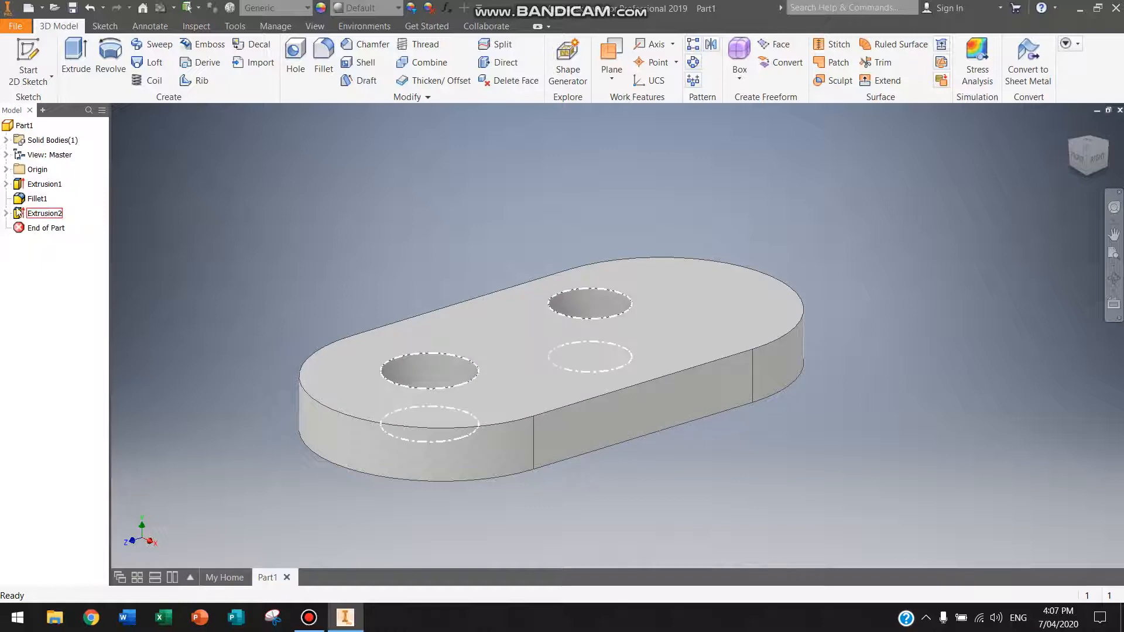
- Turn on the visibility of the three-circle sketch used by the hole cut
{"action": "left_click", "coordinate": [7, 213]}
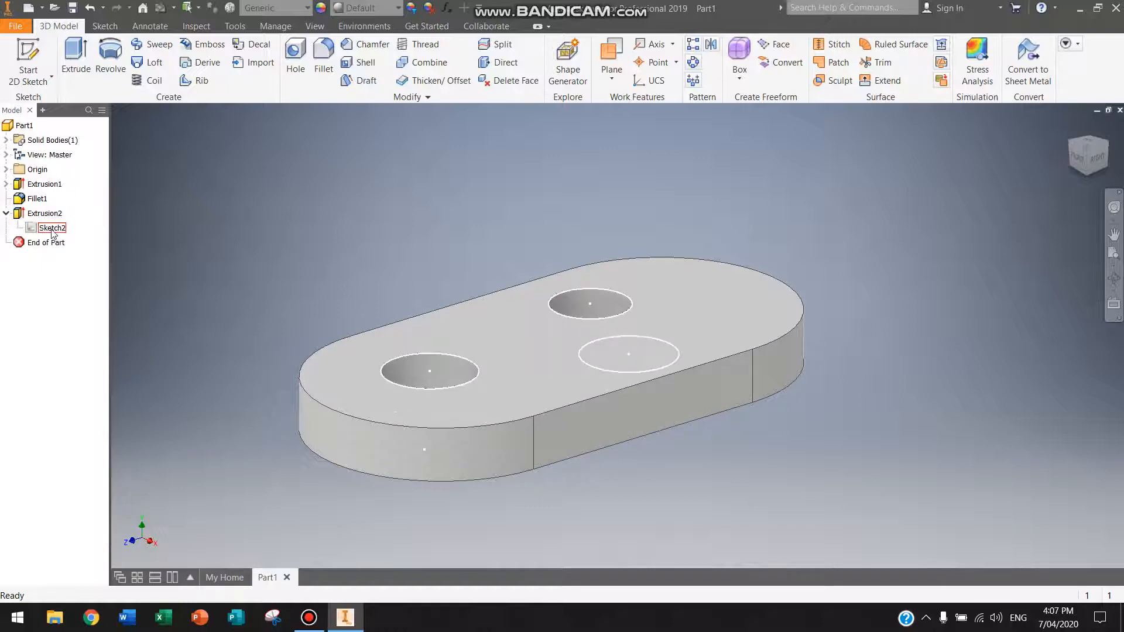
{"action": "right_click", "coordinate": [51, 229]}
{"action": "left_click", "coordinate": [76, 234]}
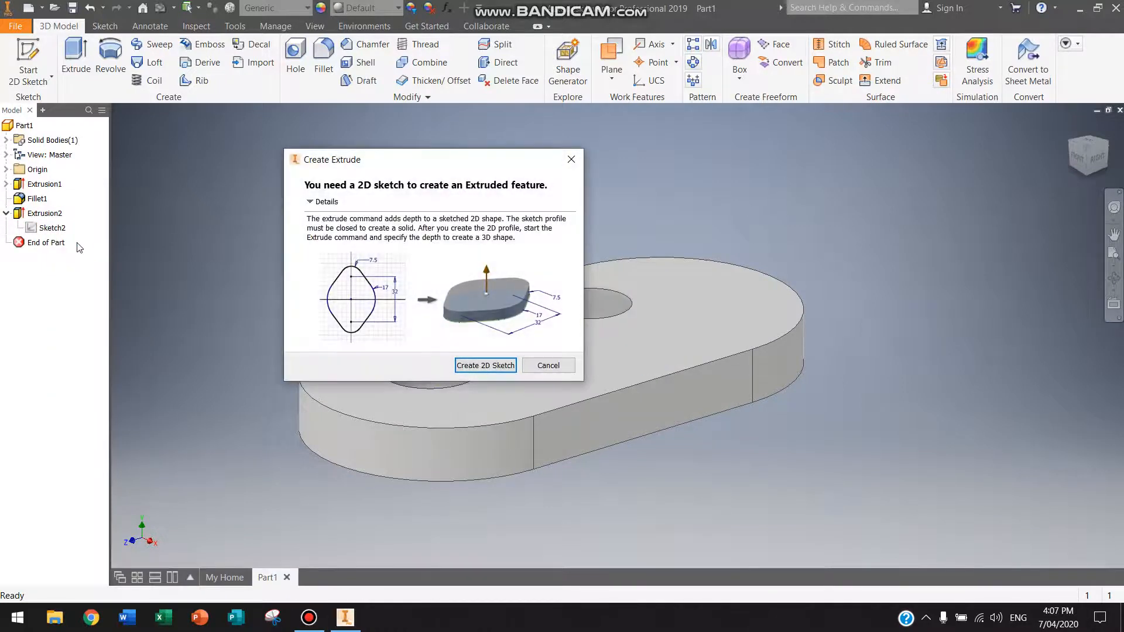
{"action": "left_click", "coordinate": [571, 159]}
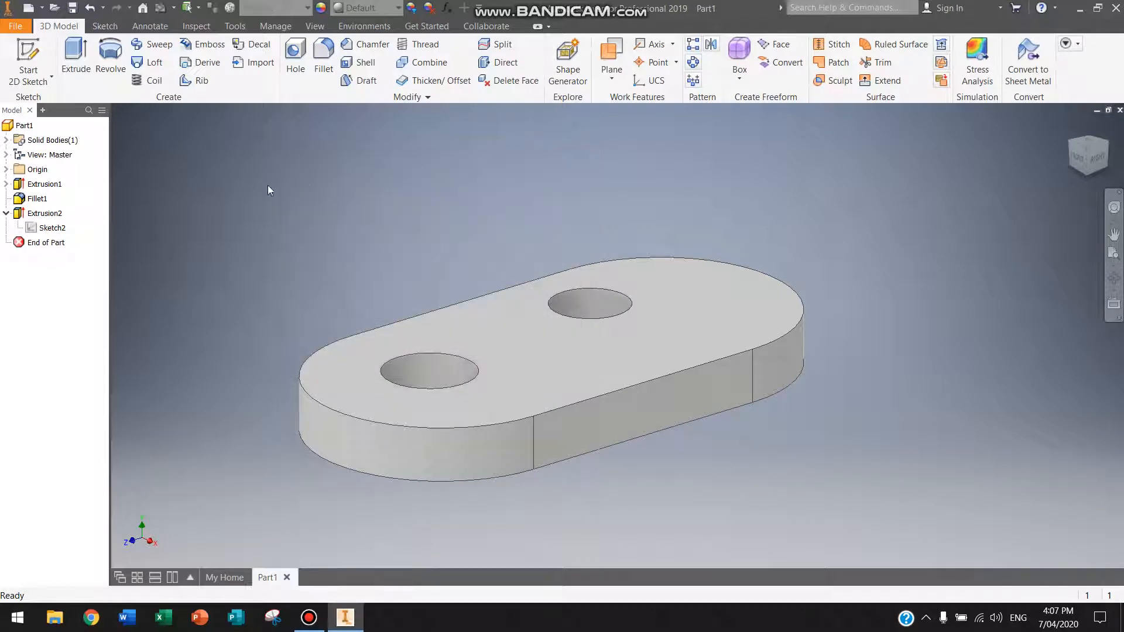
{"action": "right_click", "coordinate": [51, 232]}
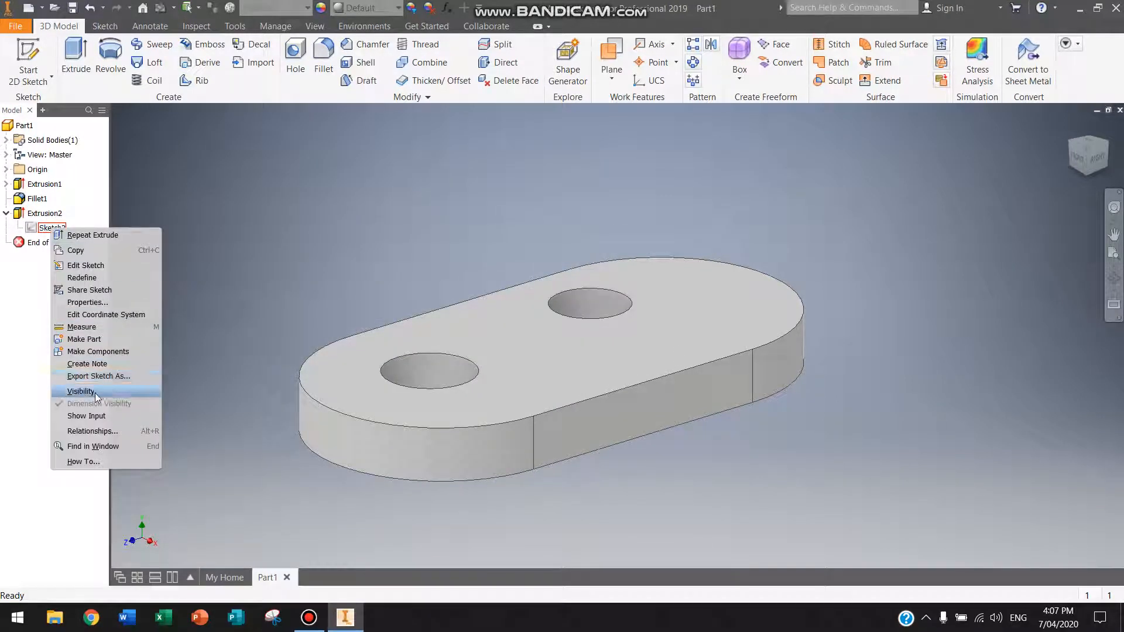
{"action": "left_click", "coordinate": [98, 393]}
{"action": "left_click", "coordinate": [51, 229]}
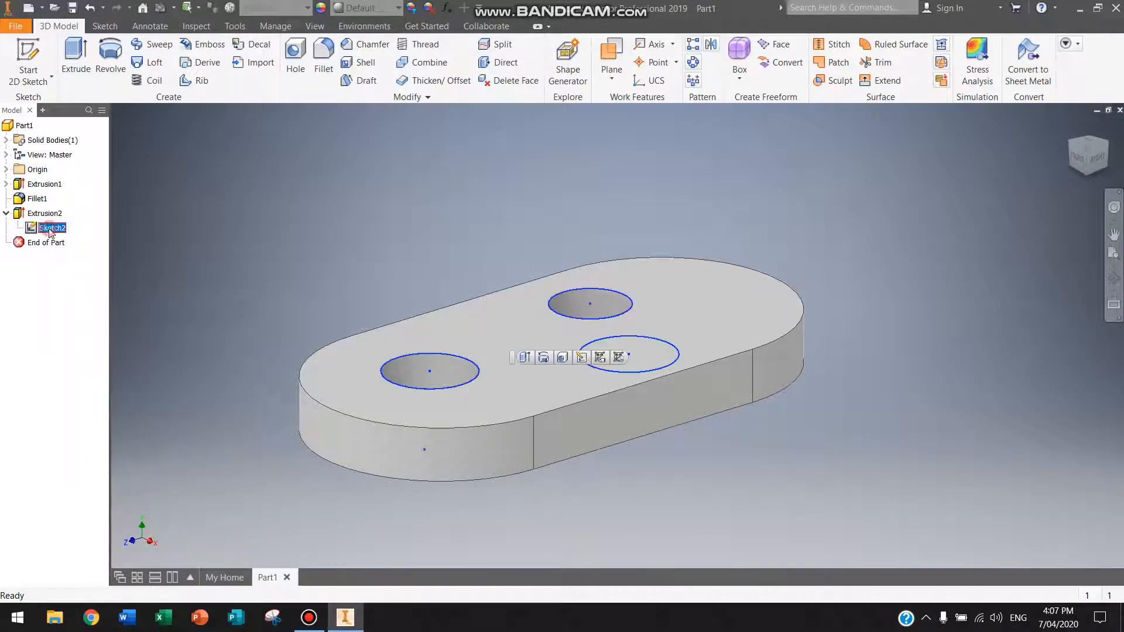
{"action": "double_click", "coordinate": [33, 229]}
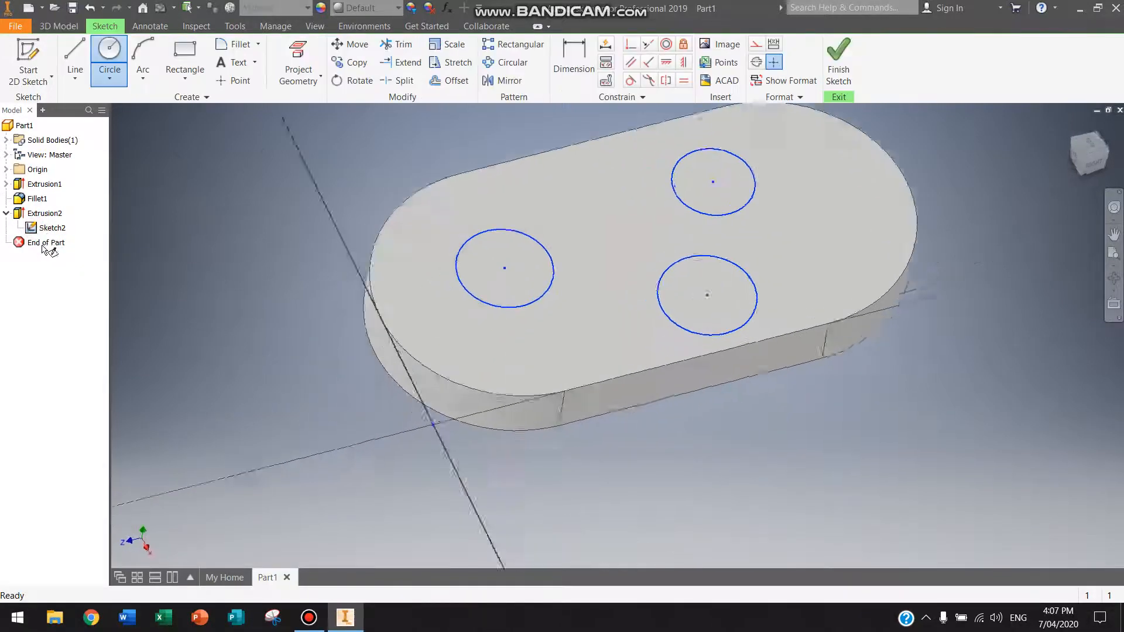
{"action": "left_click", "coordinate": [849, 64]}
{"action": "left_click", "coordinate": [47, 228]}
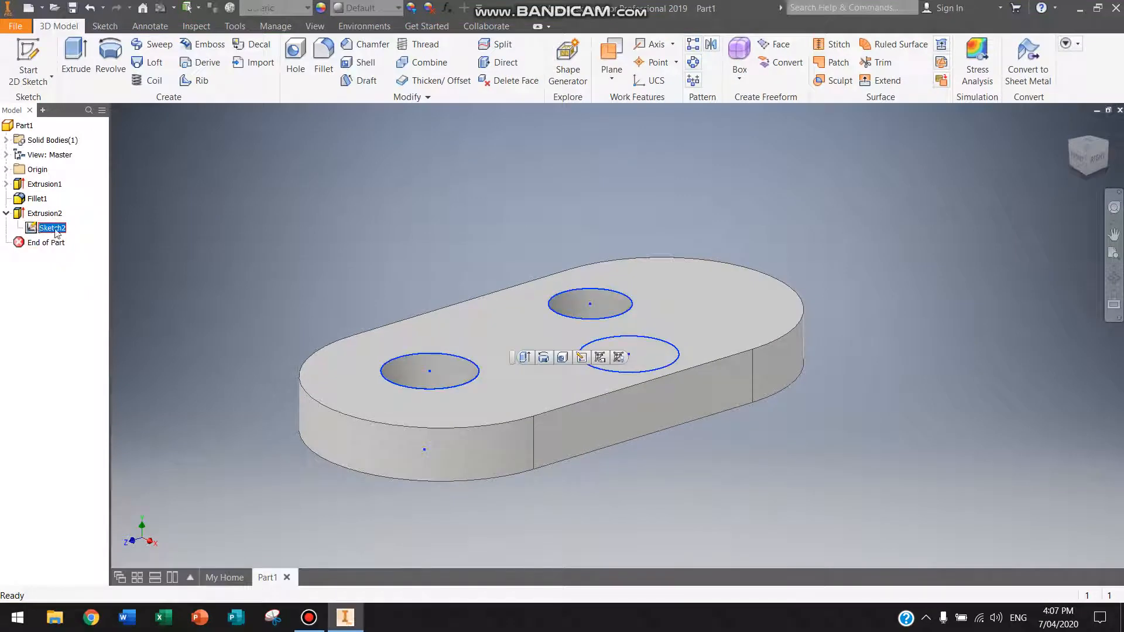
{"action": "right_click", "coordinate": [57, 233]}
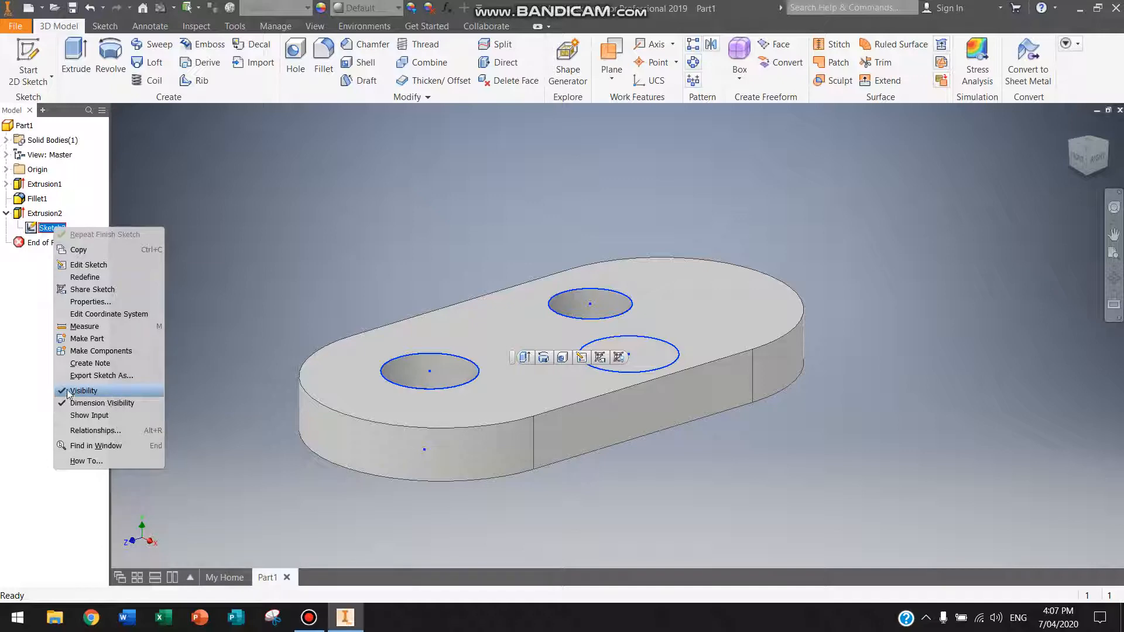
{"action": "left_click", "coordinate": [795, 490]}
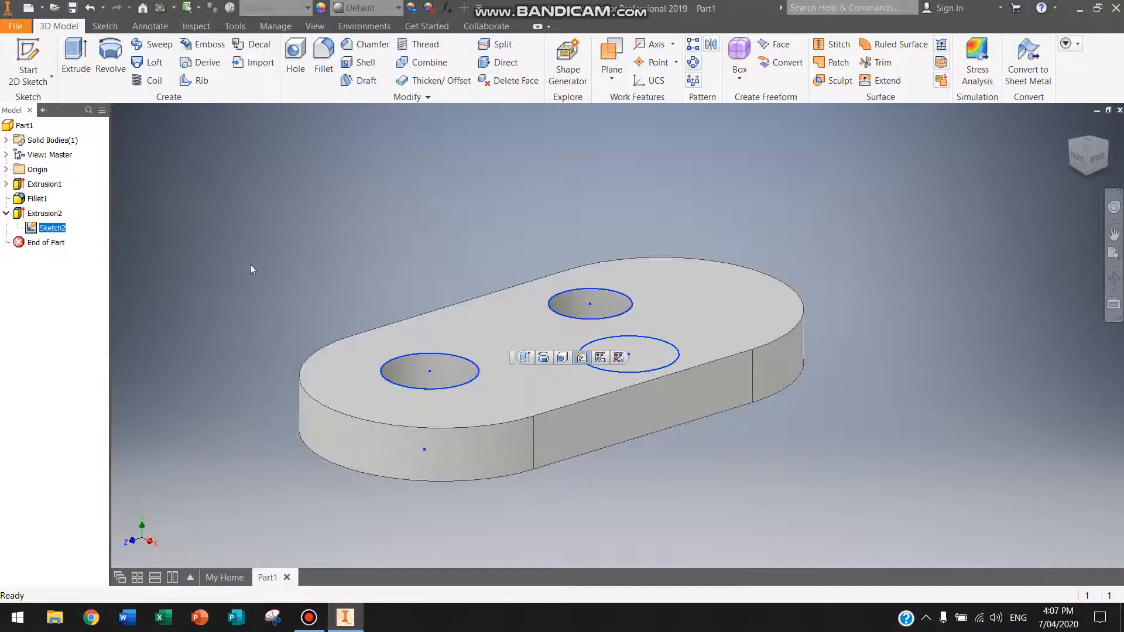
{"action": "left_click", "coordinate": [51, 76]}
{"action": "left_click", "coordinate": [50, 106]}
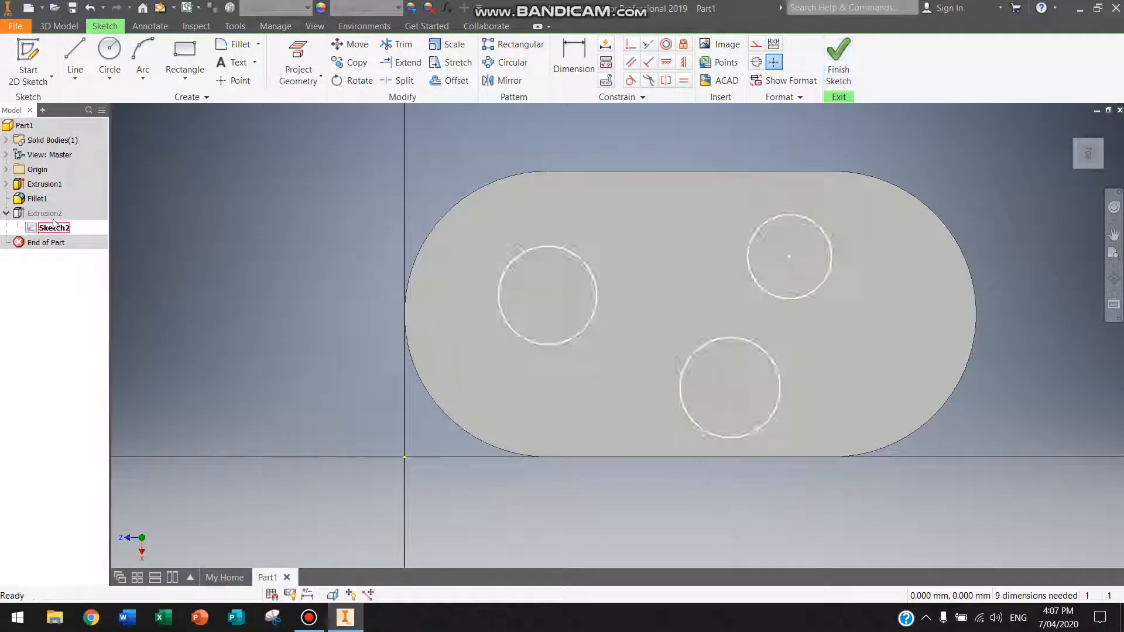
{"action": "left_click", "coordinate": [839, 58]}
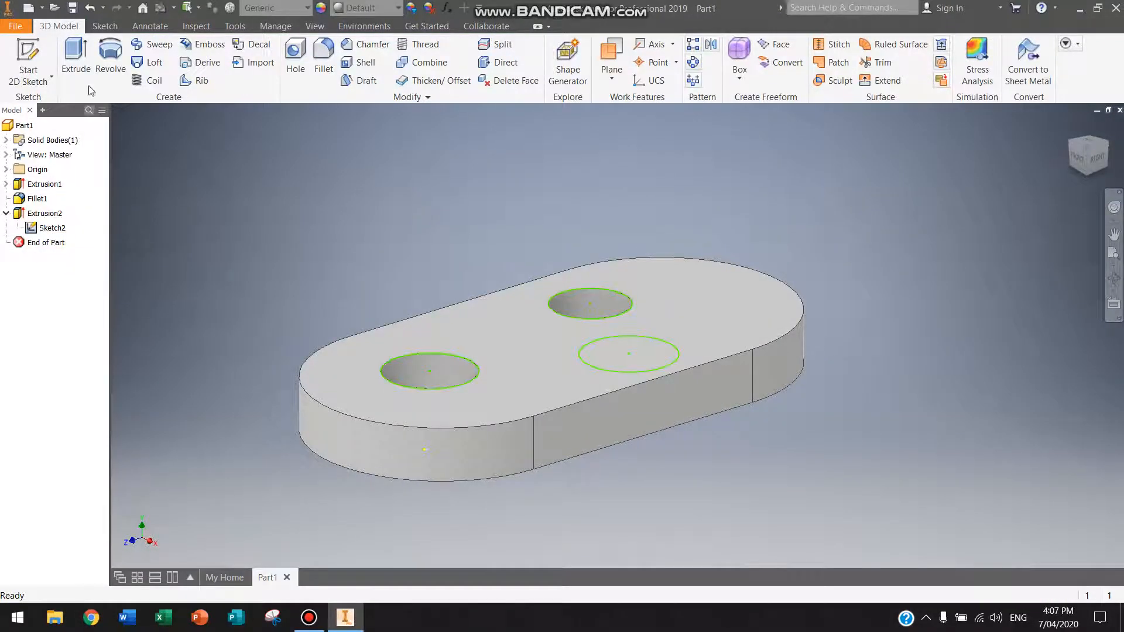
- Extrude the remaining circle 2 mm upward from the plate's top face as a cylindrical boss
{"action": "left_click", "coordinate": [76, 58]}
{"action": "left_click", "coordinate": [627, 348]}
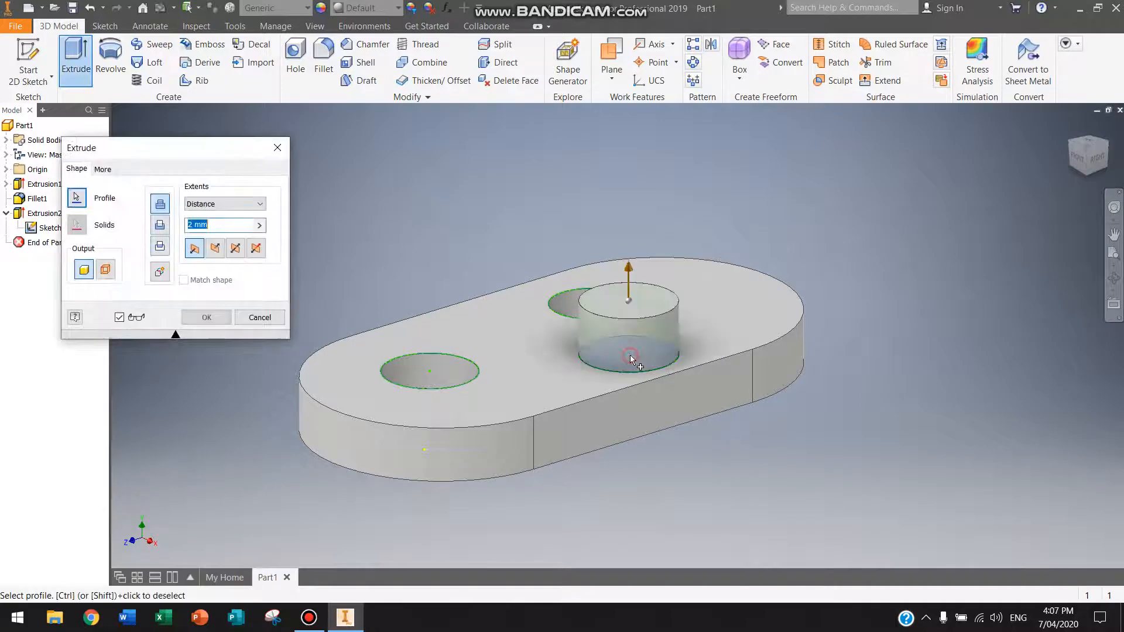
{"action": "left_click", "coordinate": [208, 320]}
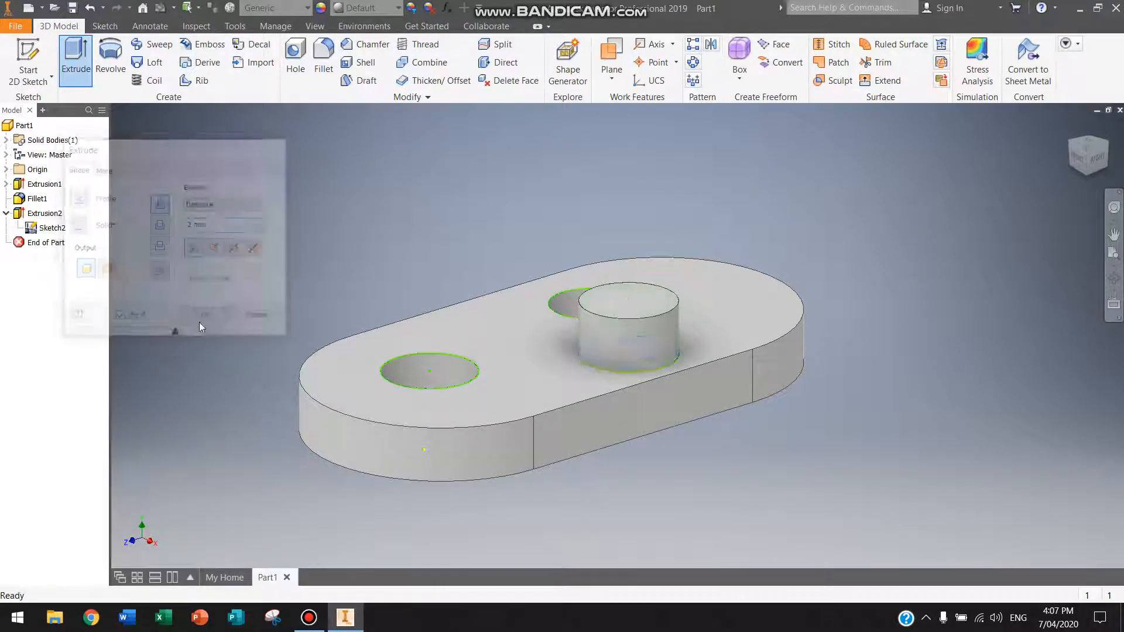
- Try to fillet the top circular edge of the cylindrical boss with a 1.95 mm radius
{"action": "left_click", "coordinate": [324, 64]}
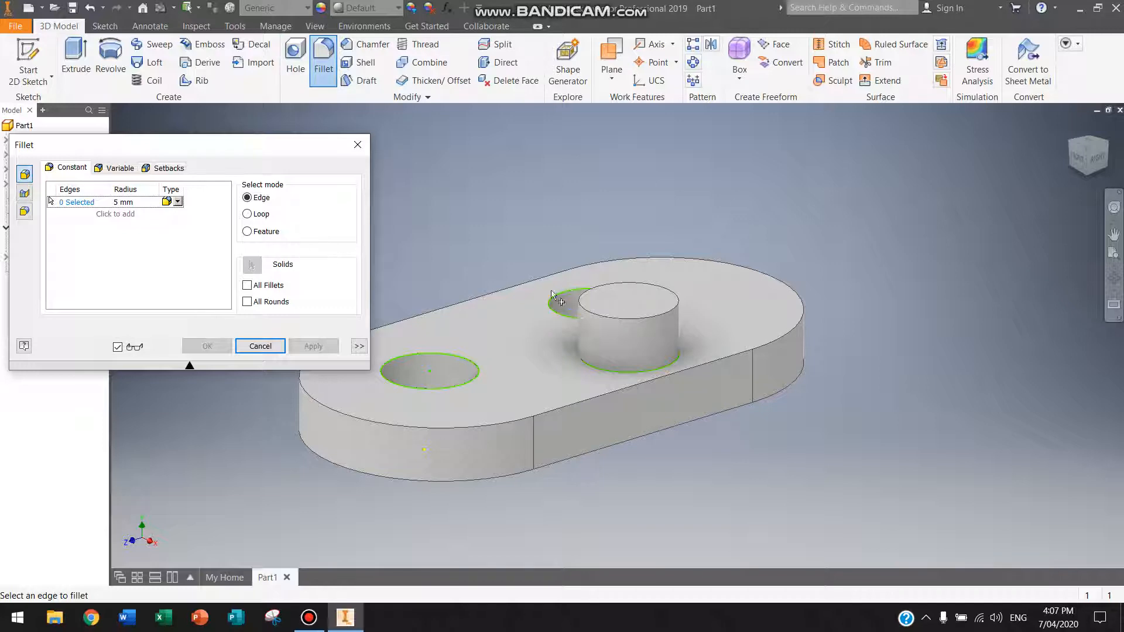
{"action": "left_click", "coordinate": [609, 318]}
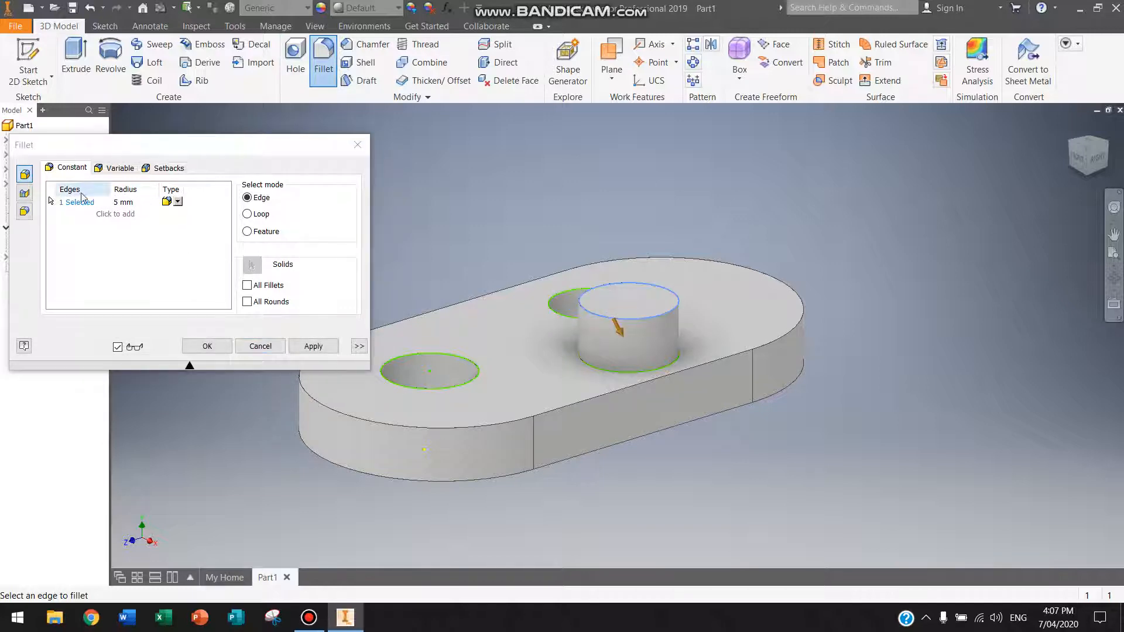
{"action": "left_click", "coordinate": [120, 201]}
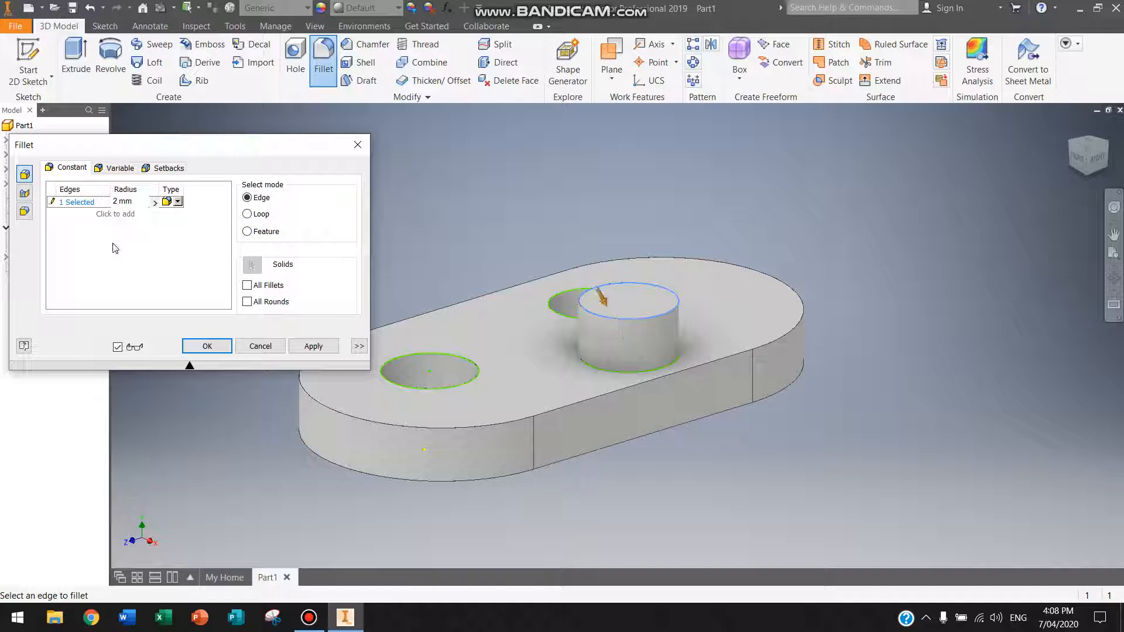
{"action": "type", "text": "1.95"}
{"action": "left_click", "coordinate": [315, 351]}
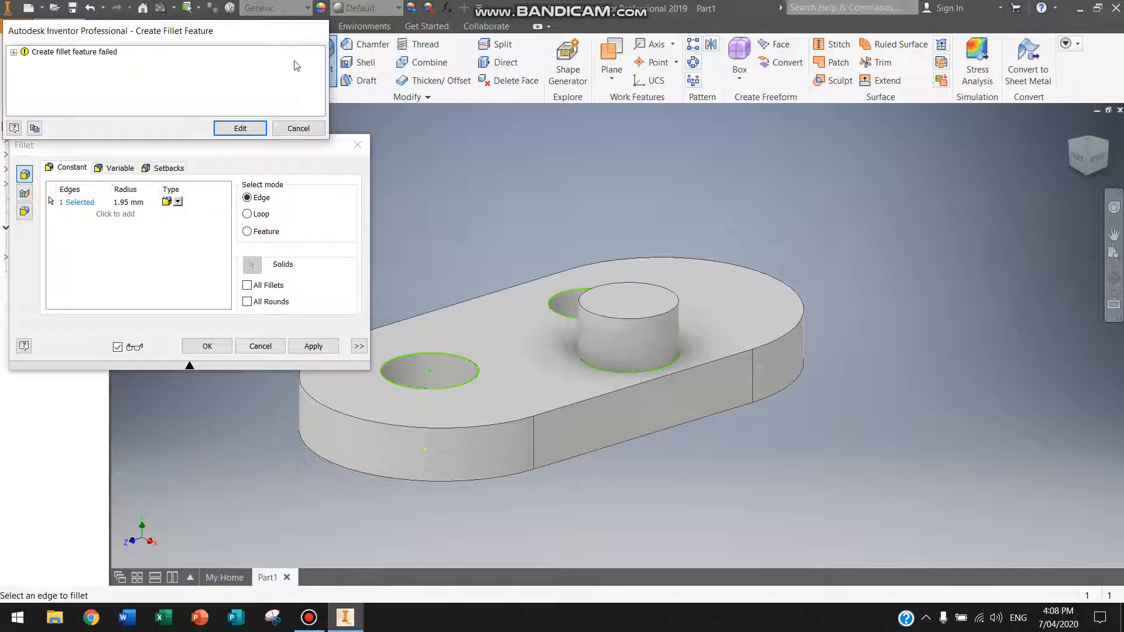
{"action": "left_click", "coordinate": [299, 129]}
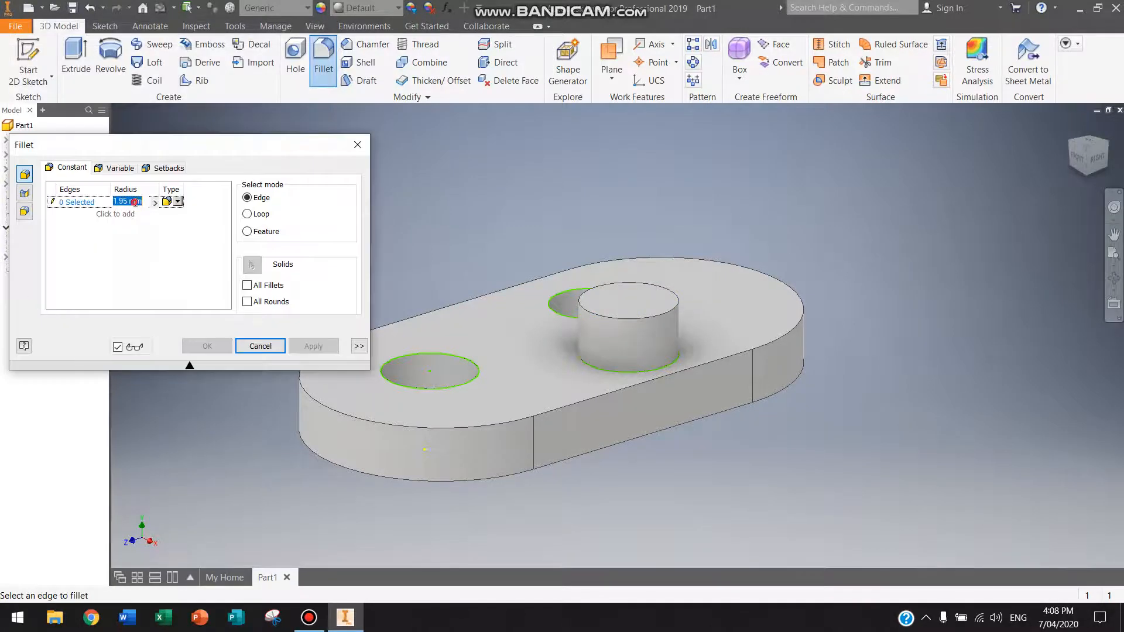
{"action": "left_click", "coordinate": [128, 205]}
{"action": "left_click", "coordinate": [357, 144]}
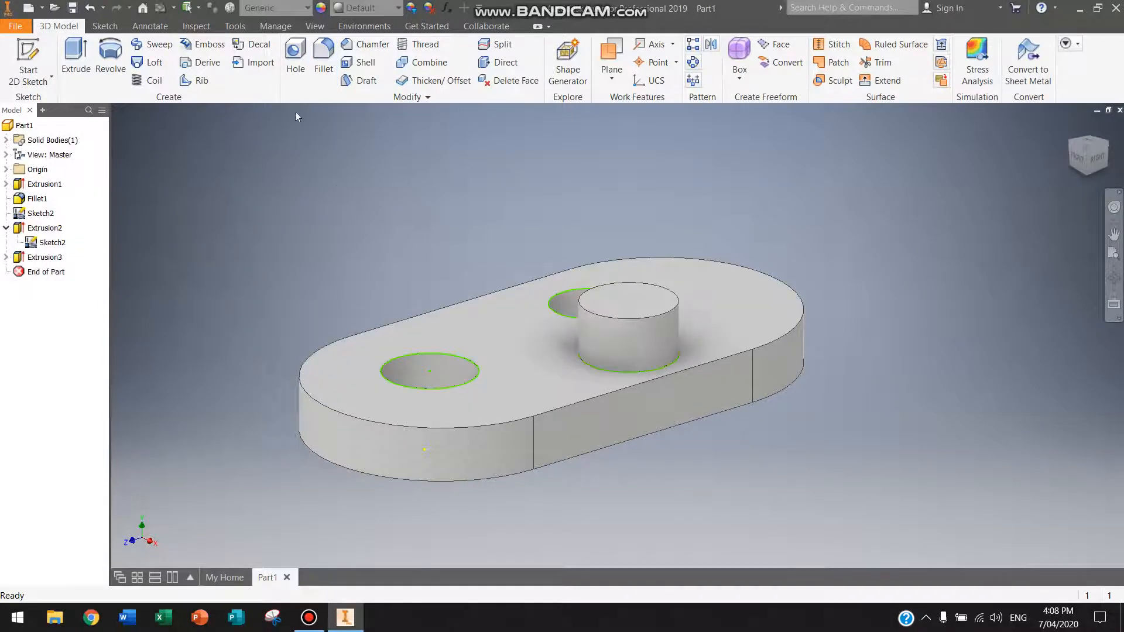
- Fillet the top circular edge of the cylindrical boss with a 1.7 mm radius
{"action": "left_click", "coordinate": [323, 59]}
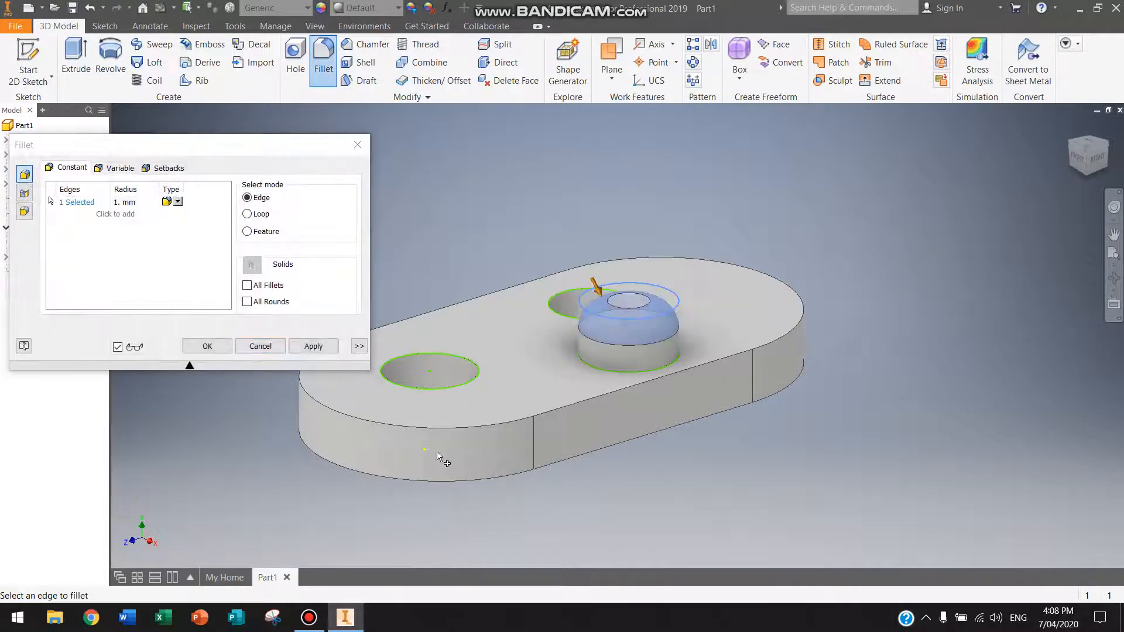
{"action": "left_click", "coordinate": [120, 202]}
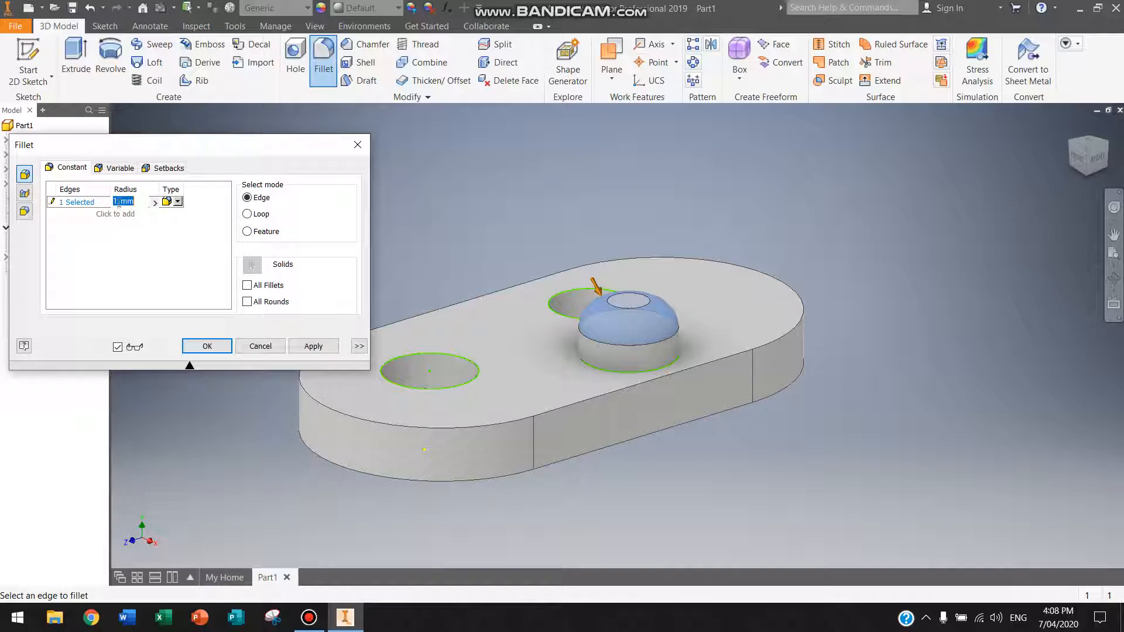
{"action": "left_click", "coordinate": [119, 202]}
{"action": "type", "text": "8."}
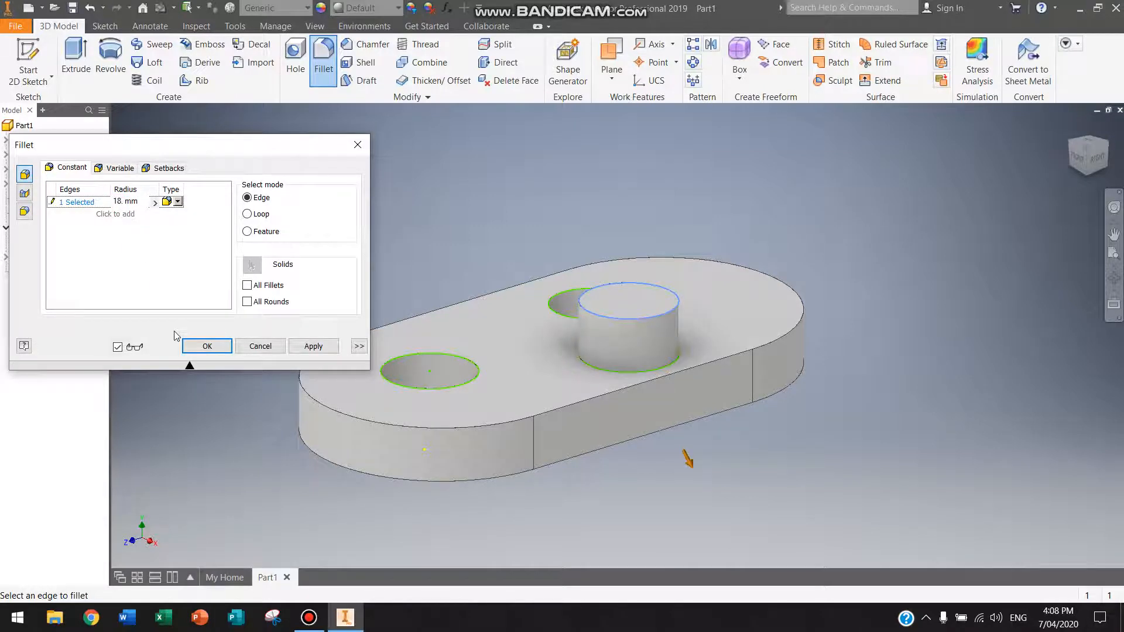
{"action": "key", "text": "BackSpace"}
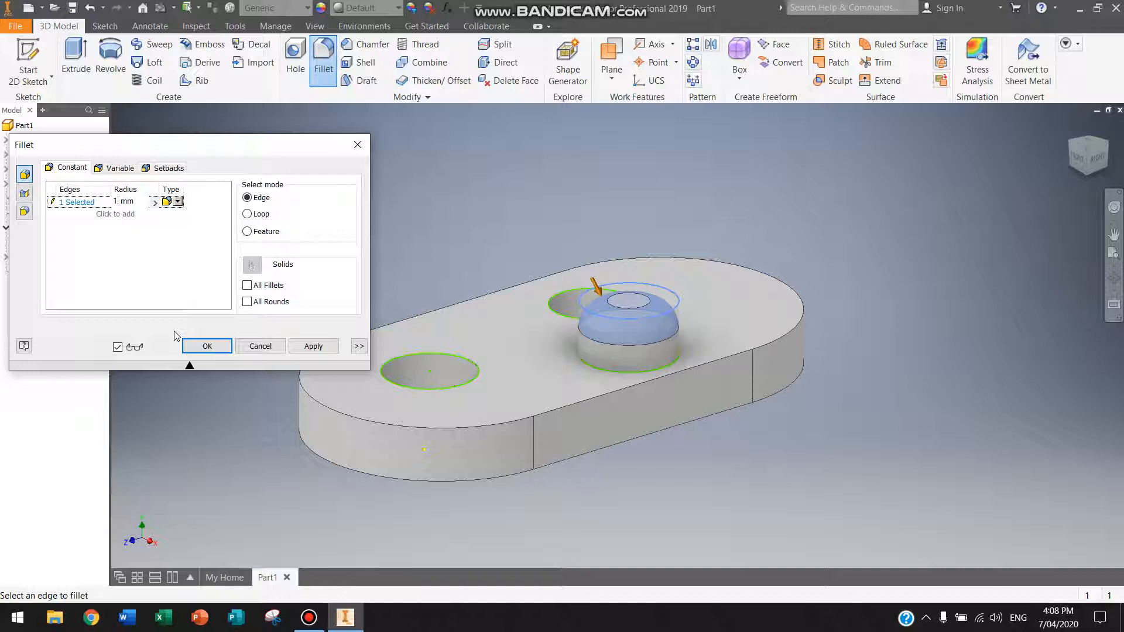
{"action": "type", "text": "6"}
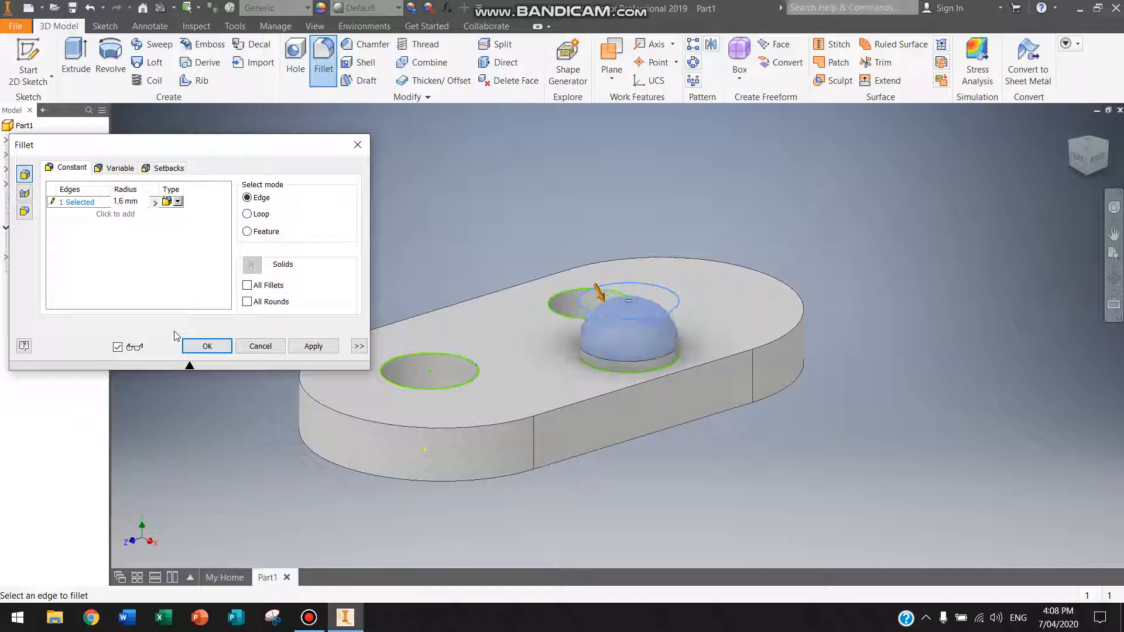
{"action": "type", "text": "7"}
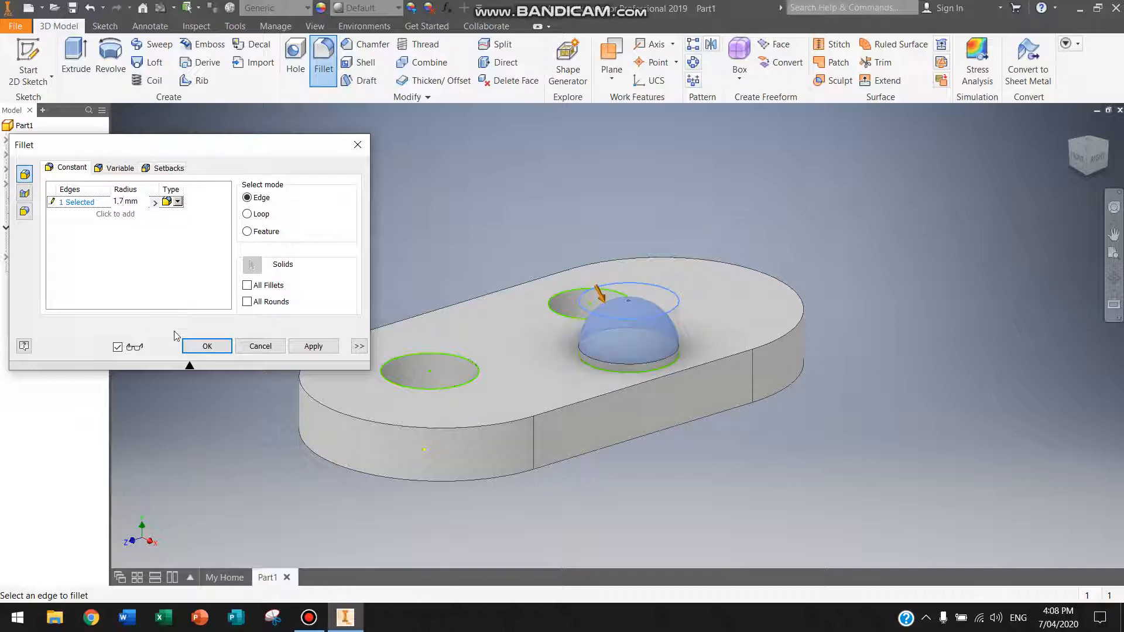
{"action": "type", "text": "7"}
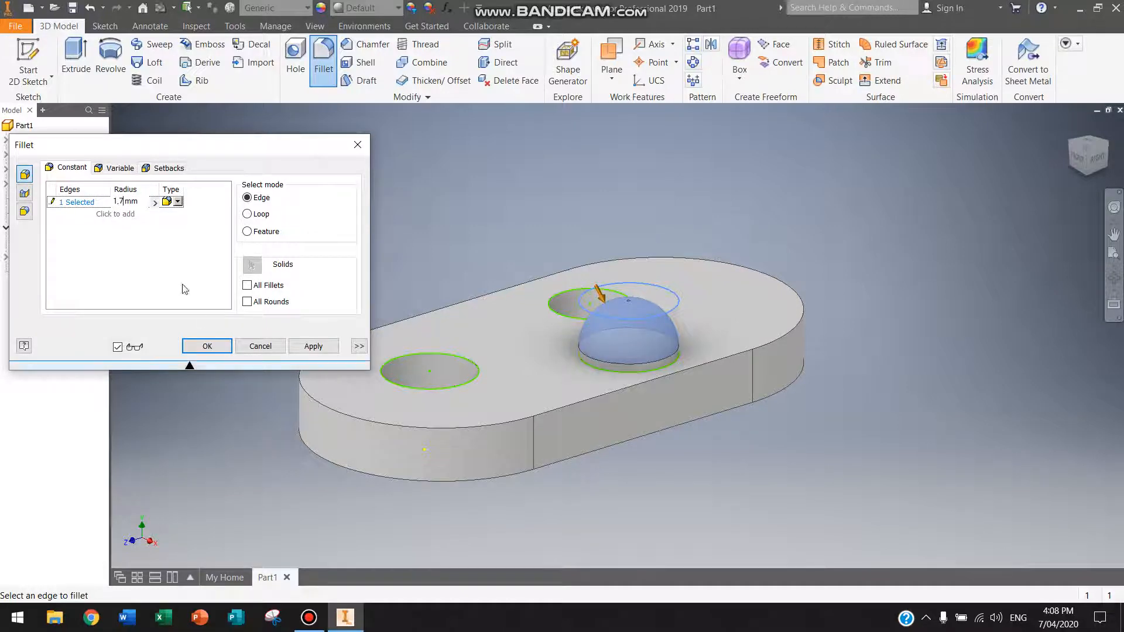
{"action": "left_click", "coordinate": [316, 347]}
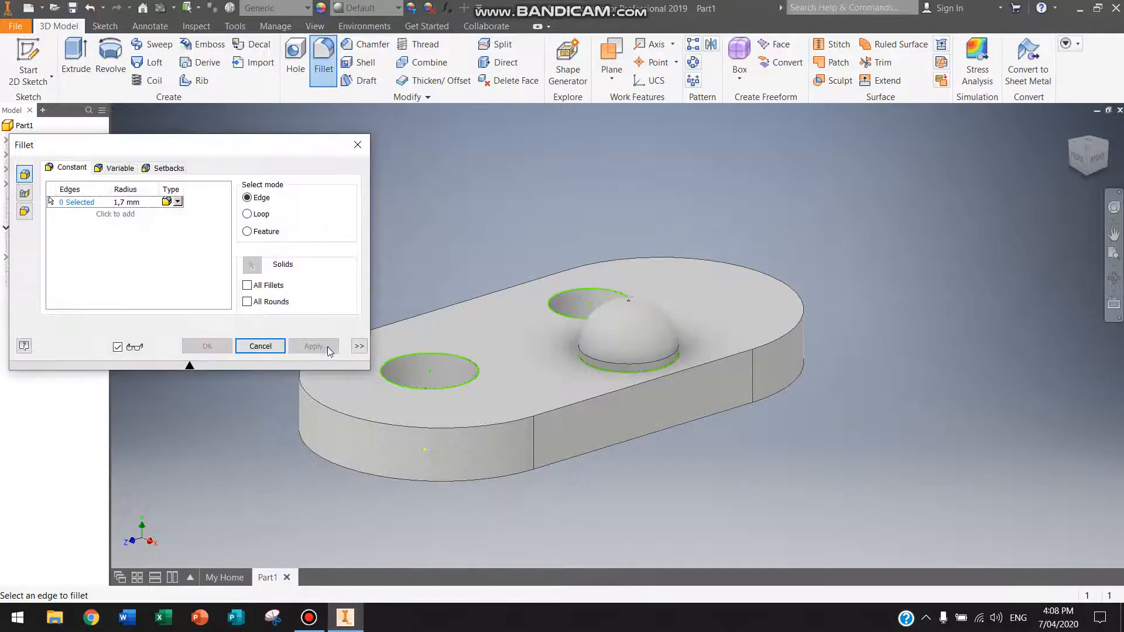
{"action": "left_click", "coordinate": [359, 147]}
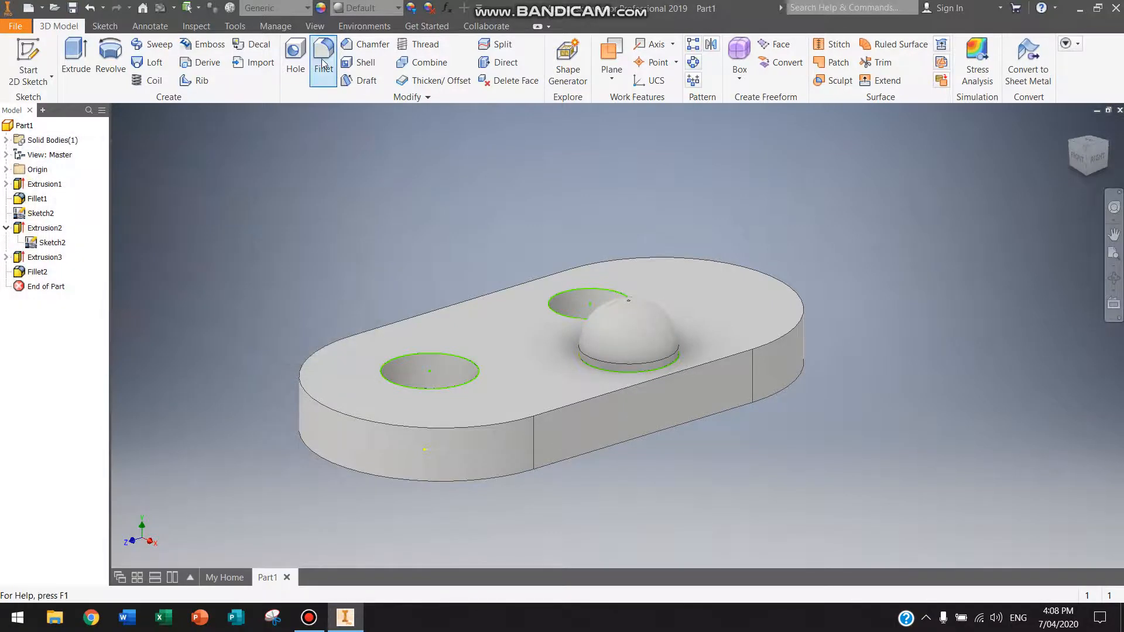
- Fillet the circular edge where the boss meets the plate with a 0.5 mm radius
{"action": "left_click", "coordinate": [323, 59]}
{"action": "left_click", "coordinate": [598, 372]}
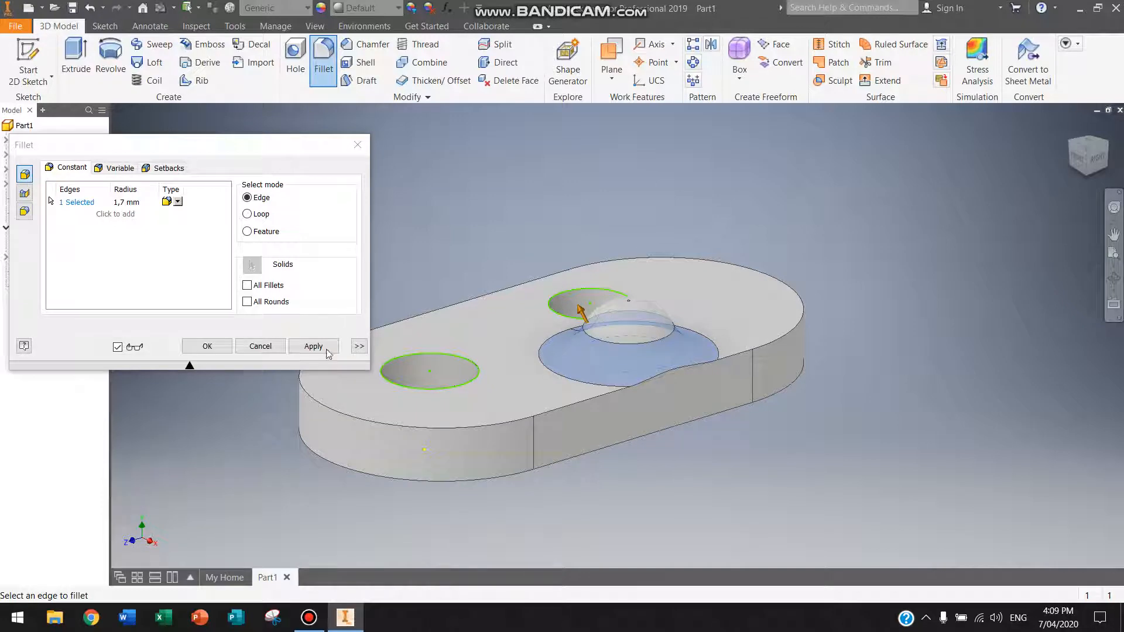
{"action": "left_click", "coordinate": [125, 203]}
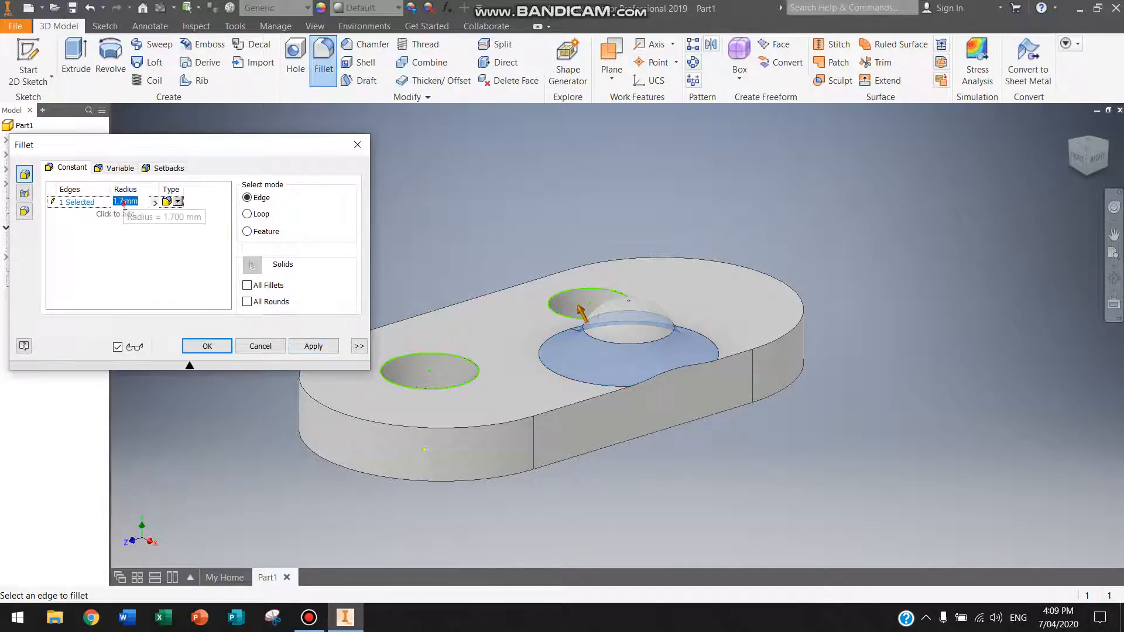
{"action": "double_click", "coordinate": [120, 205]}
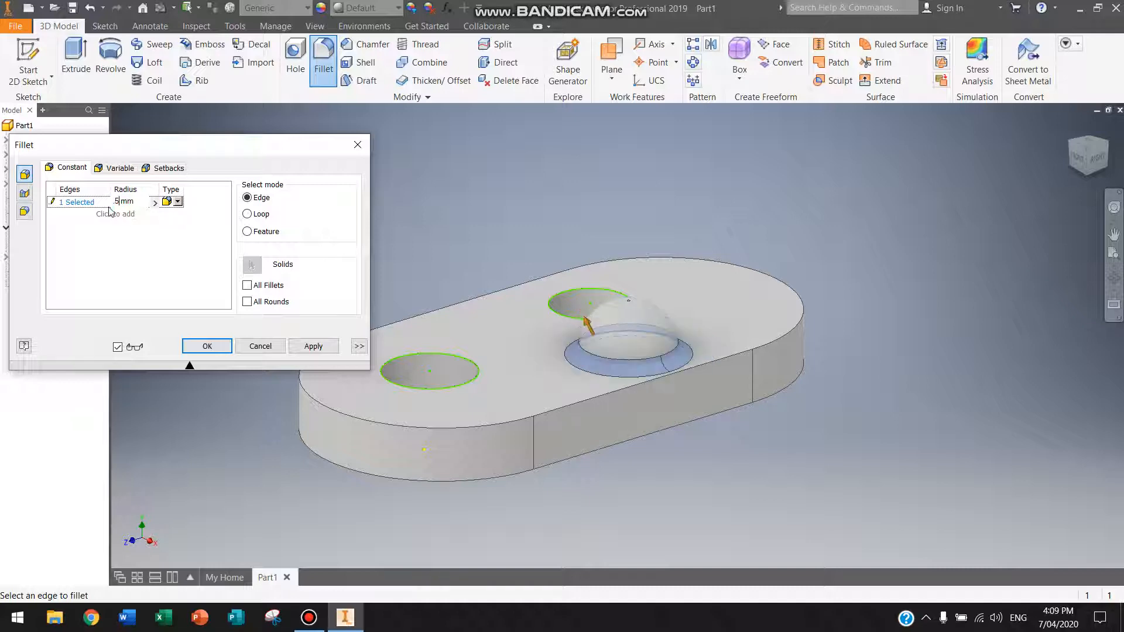
{"action": "left_click", "coordinate": [313, 346]}
{"action": "left_click", "coordinate": [314, 346]}
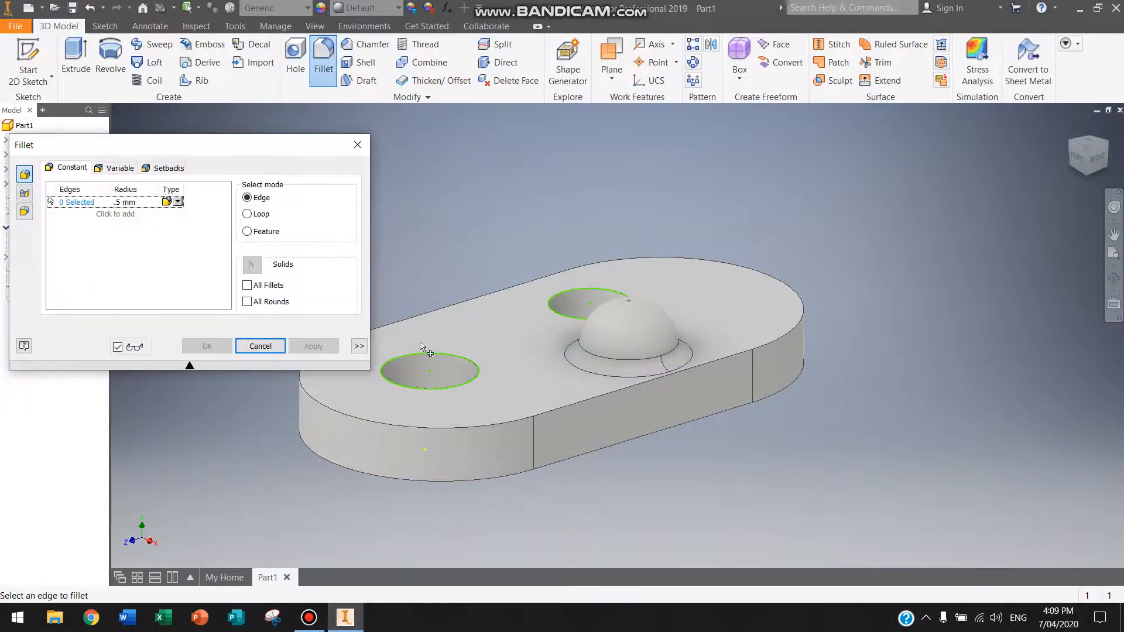
{"action": "left_click", "coordinate": [358, 144]}
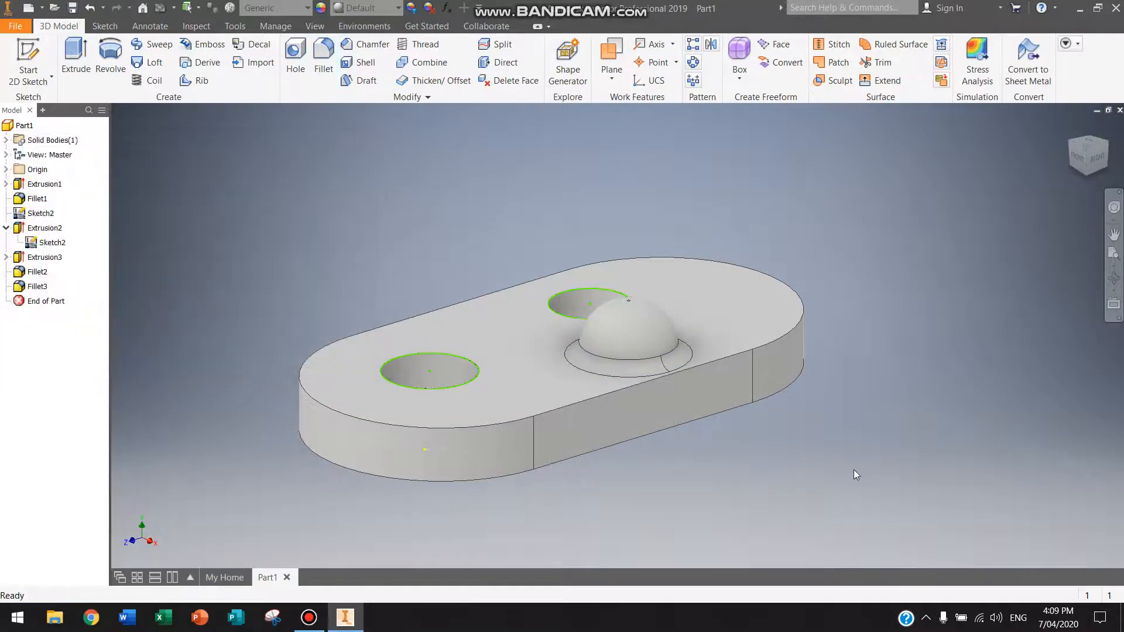
- Fillet the edges of both holes on the plate's upper and lower faces with a 1 mm radius
{"action": "scroll", "coordinate": [857, 434], "scroll_direction": "up", "scroll_amount": 3}
{"action": "middle_click_drag", "start_coordinate": [857, 434], "coordinate": [932, 379], "text": "shift"}
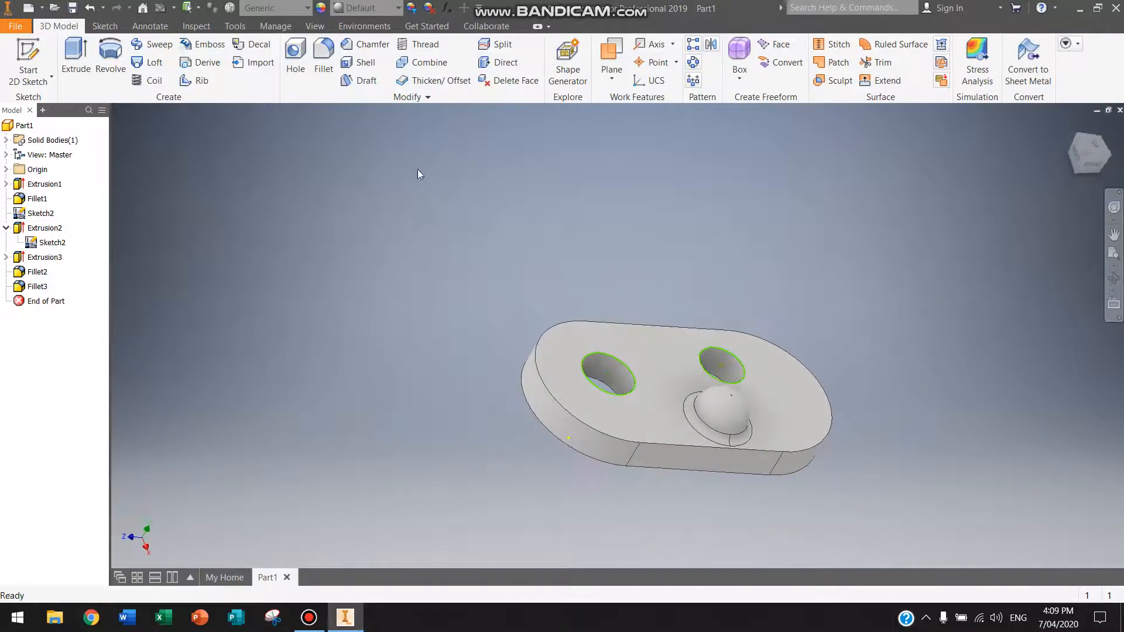
{"action": "left_click", "coordinate": [324, 58]}
{"action": "left_click", "coordinate": [618, 359]}
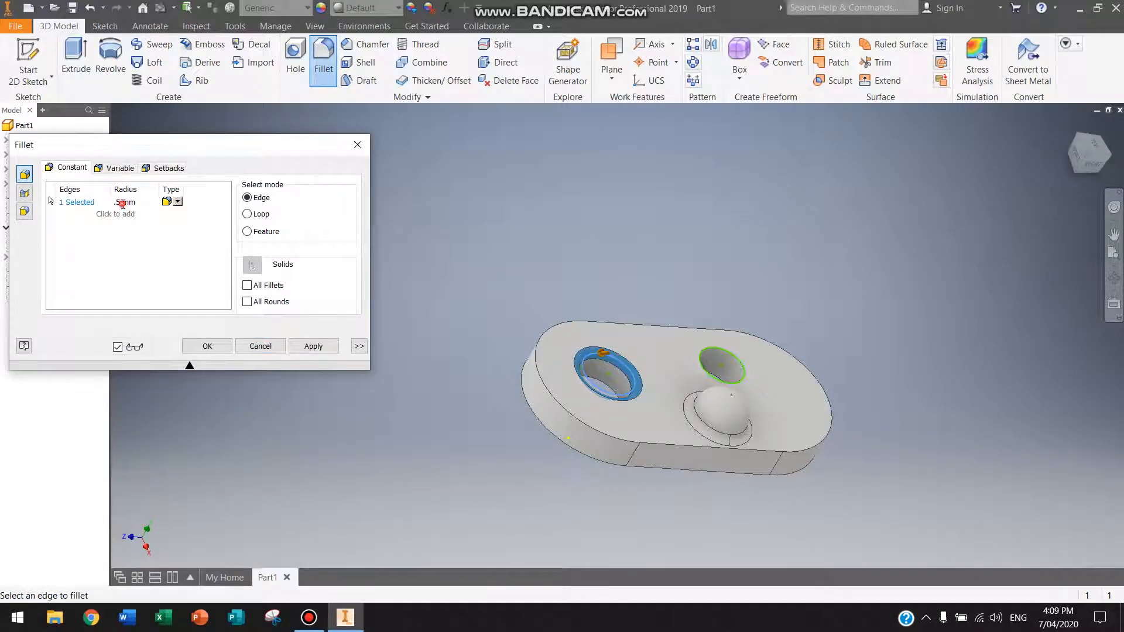
{"action": "left_click", "coordinate": [124, 202]}
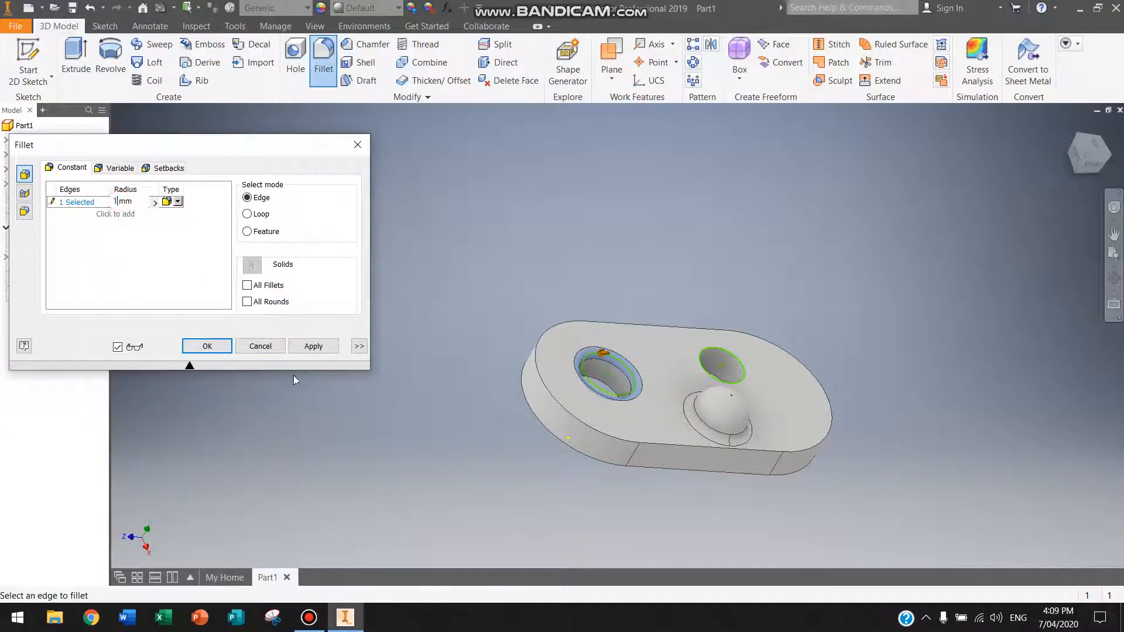
{"action": "type", "text": "1"}
{"action": "left_click", "coordinate": [729, 351]}
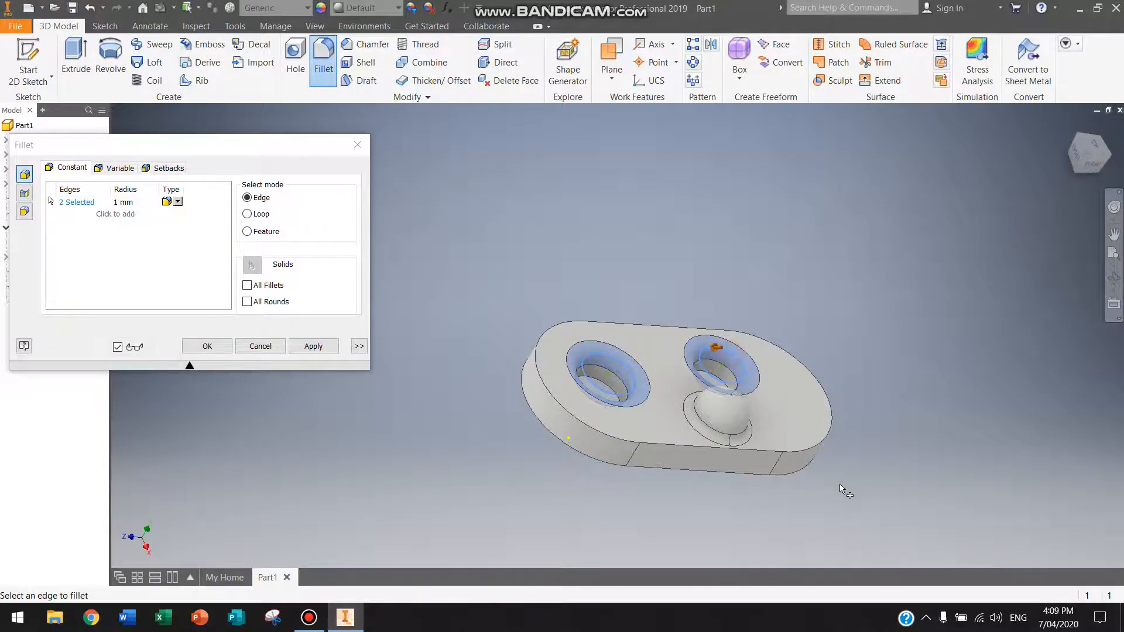
{"action": "middle_click_drag", "start_coordinate": [831, 502], "coordinate": [702, 422], "text": "shift"}
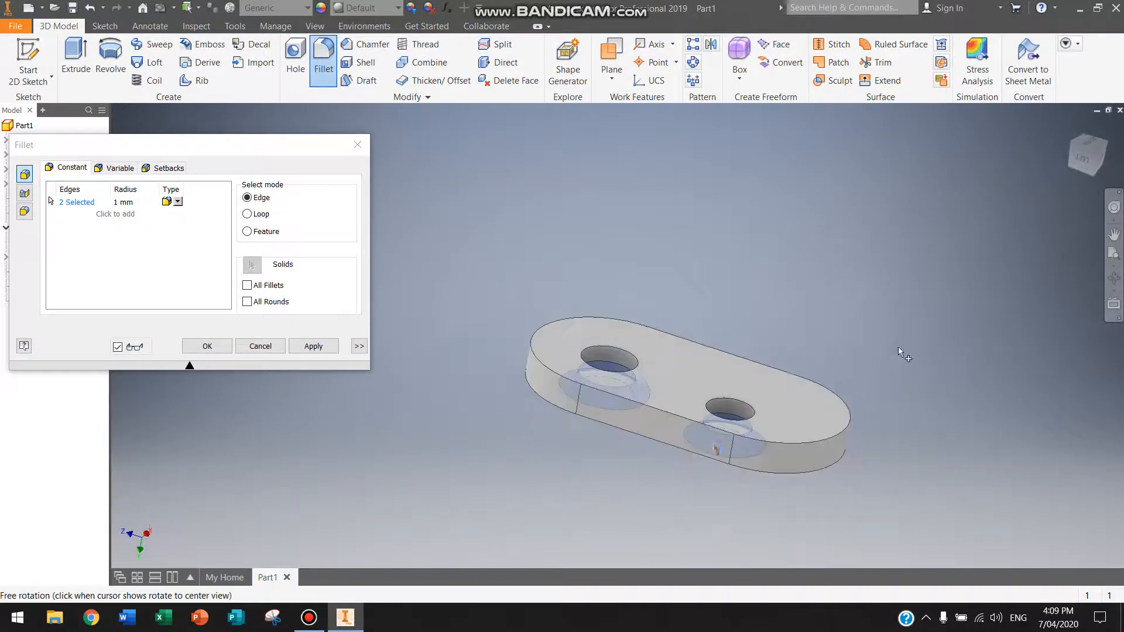
{"action": "left_click", "coordinate": [627, 369]}
{"action": "left_click", "coordinate": [716, 409]}
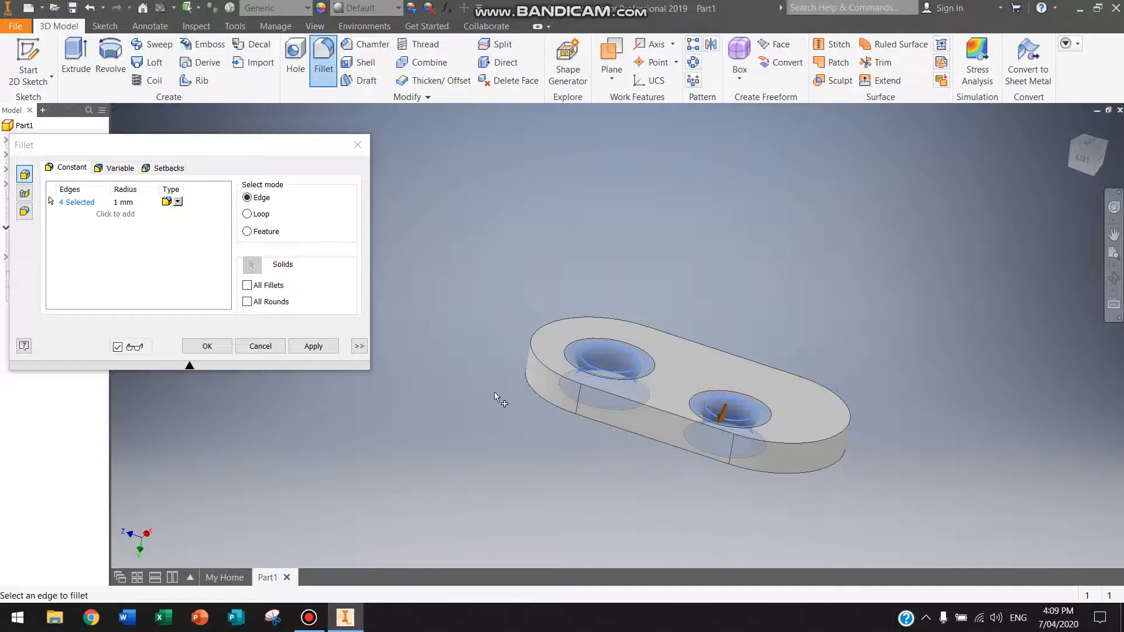
{"action": "left_click", "coordinate": [313, 347]}
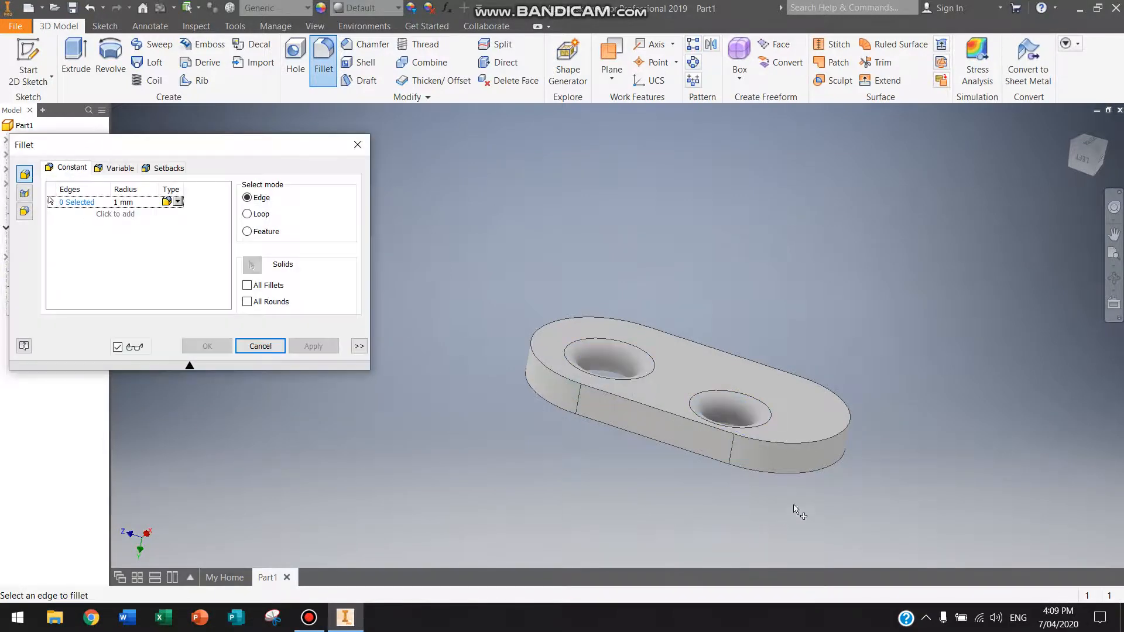
- Fillet the plate's upper and lower outer perimeter edges with a 1 mm radius
{"action": "middle_click_drag", "start_coordinate": [794, 509], "coordinate": [825, 436], "text": "shift"}
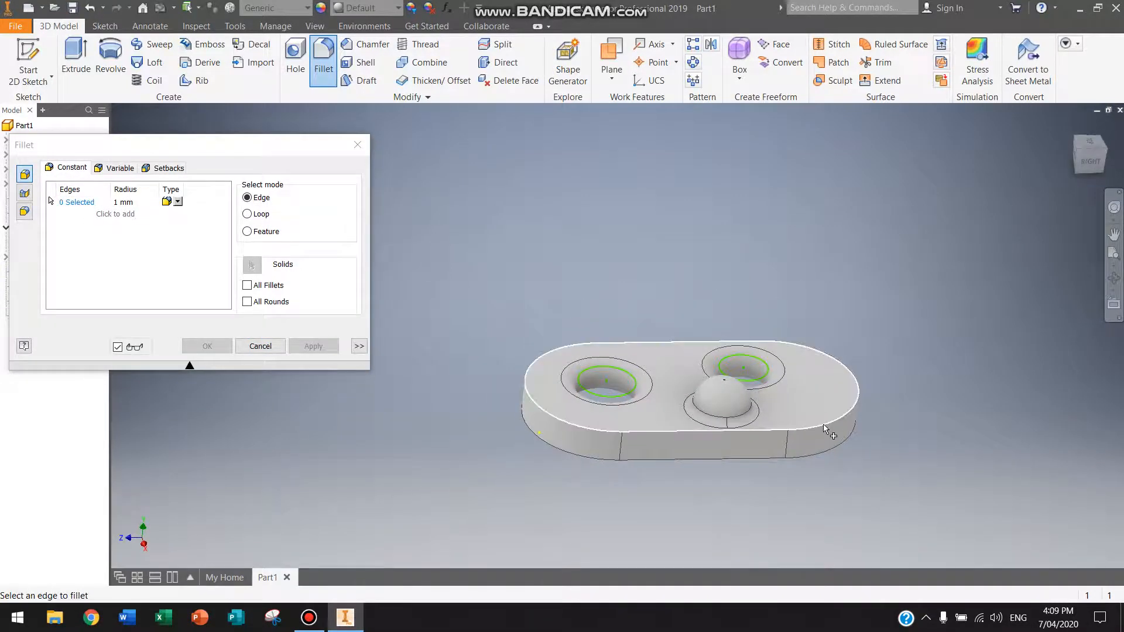
{"action": "left_click", "coordinate": [825, 433]}
{"action": "left_click", "coordinate": [827, 448]}
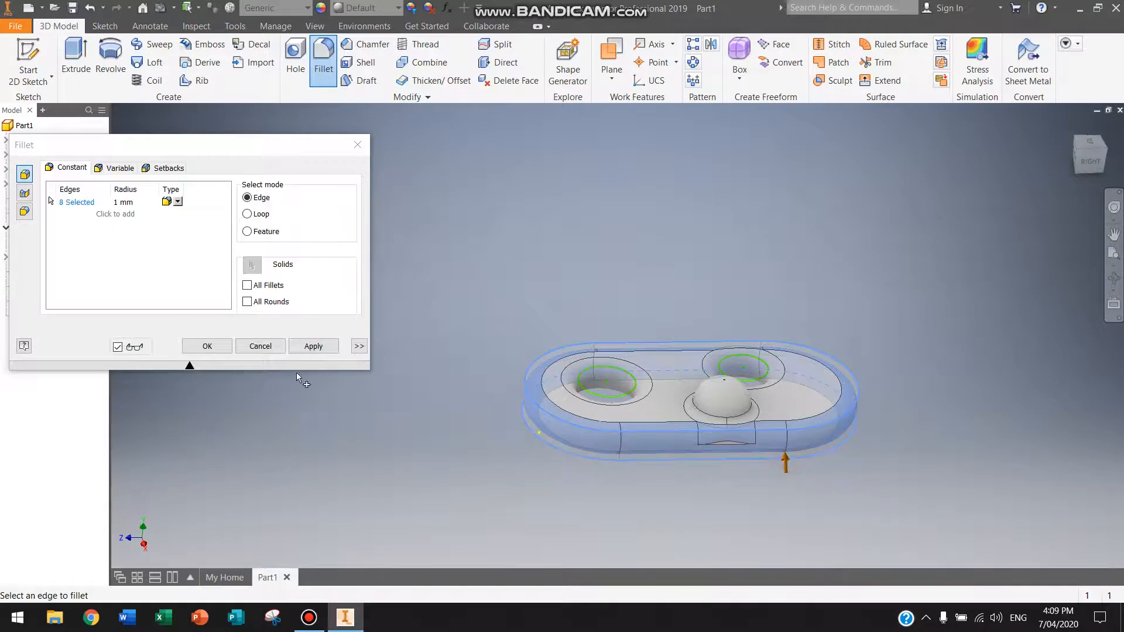
{"action": "left_click", "coordinate": [313, 346]}
{"action": "middle_click_drag", "start_coordinate": [852, 495], "coordinate": [510, 445], "text": "shift"}
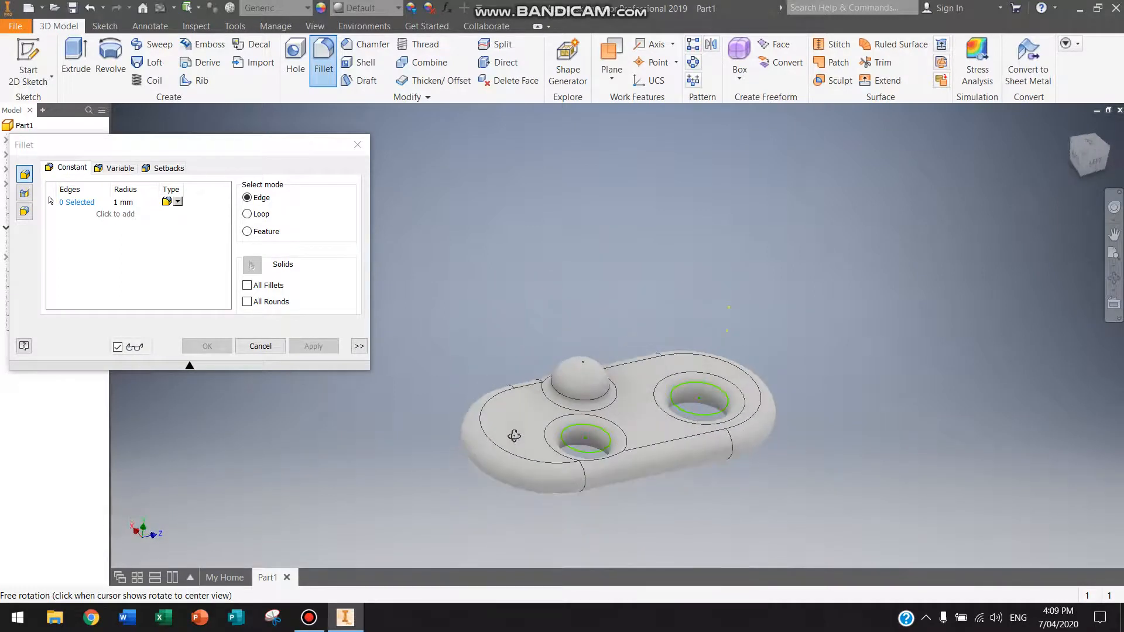
{"action": "left_click", "coordinate": [261, 347]}
- Change the appearance of the whole part to Glossy - Gold
{"action": "scroll", "coordinate": [541, 394], "scroll_direction": "down", "scroll_amount": 3}
{"action": "scroll", "coordinate": [713, 409], "scroll_direction": "up", "scroll_amount": 2}
{"action": "middle_click_drag", "start_coordinate": [713, 410], "coordinate": [615, 330]}
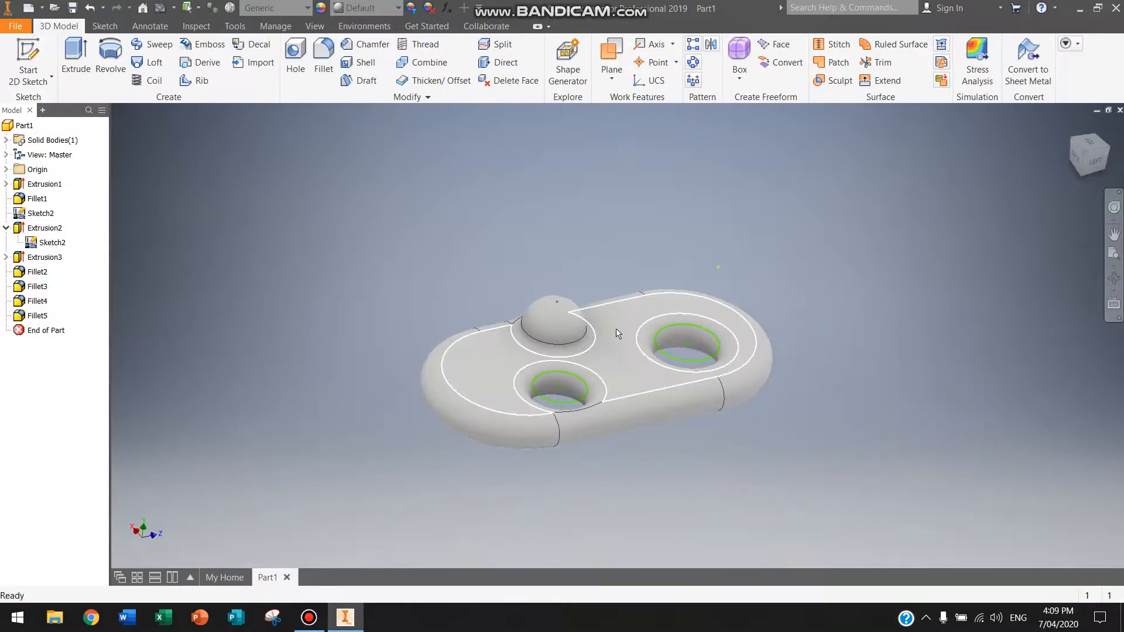
{"action": "left_click", "coordinate": [398, 8]}
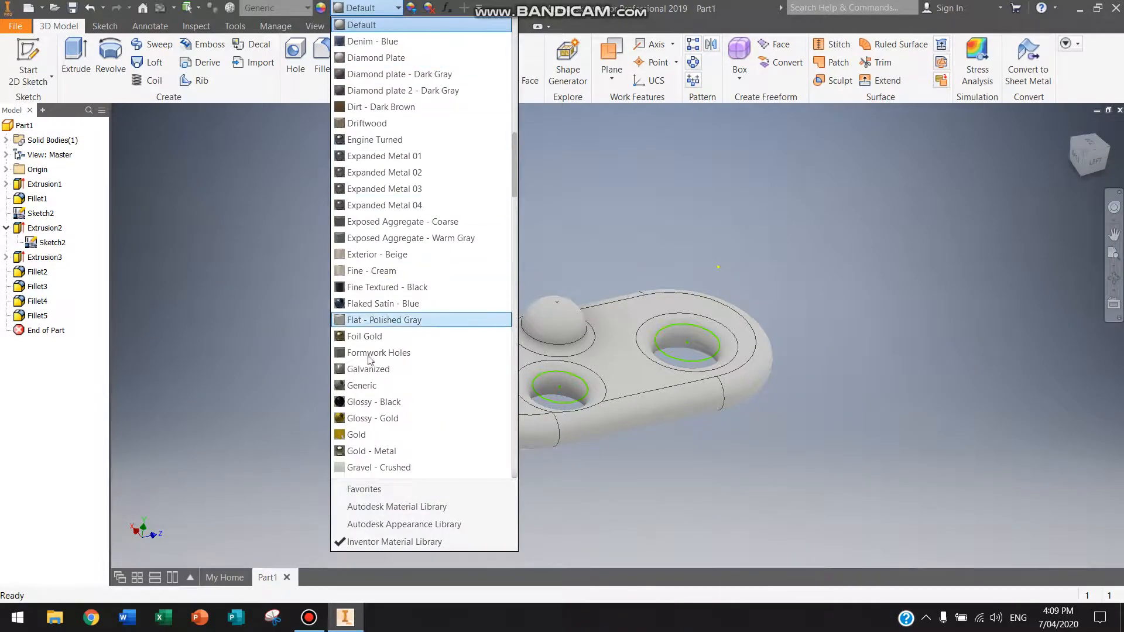
{"action": "left_click", "coordinate": [356, 419]}
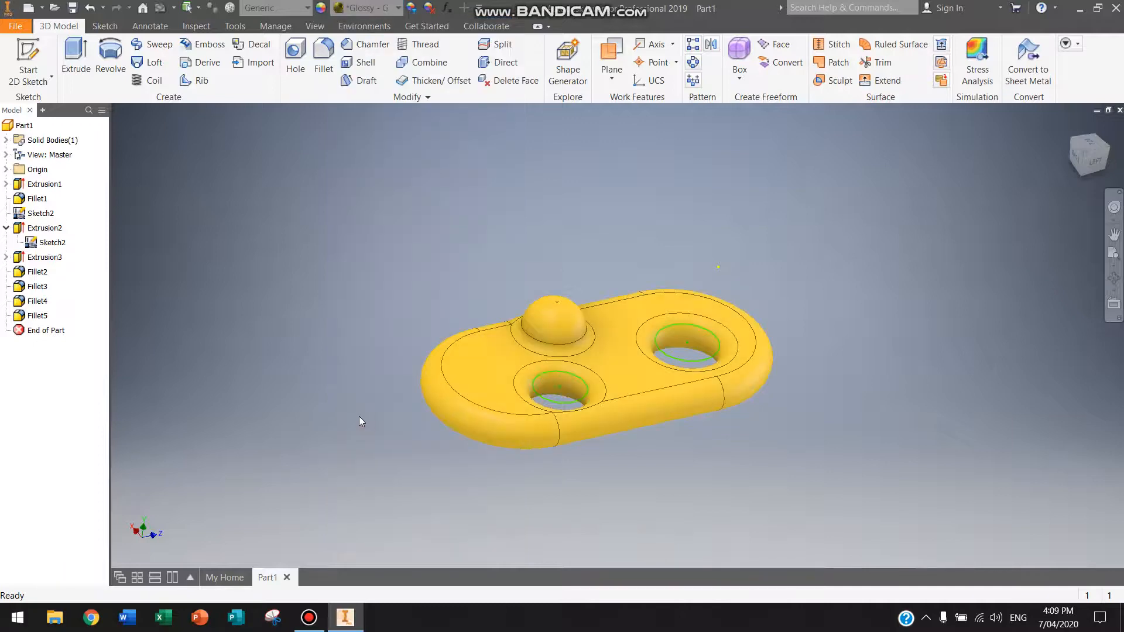
{"action": "scroll", "coordinate": [672, 434], "scroll_direction": "up", "scroll_amount": 2}
{"action": "scroll", "coordinate": [678, 442], "scroll_direction": "down", "scroll_amount": 3}
{"action": "scroll", "coordinate": [678, 441], "scroll_direction": "up", "scroll_amount": 2}
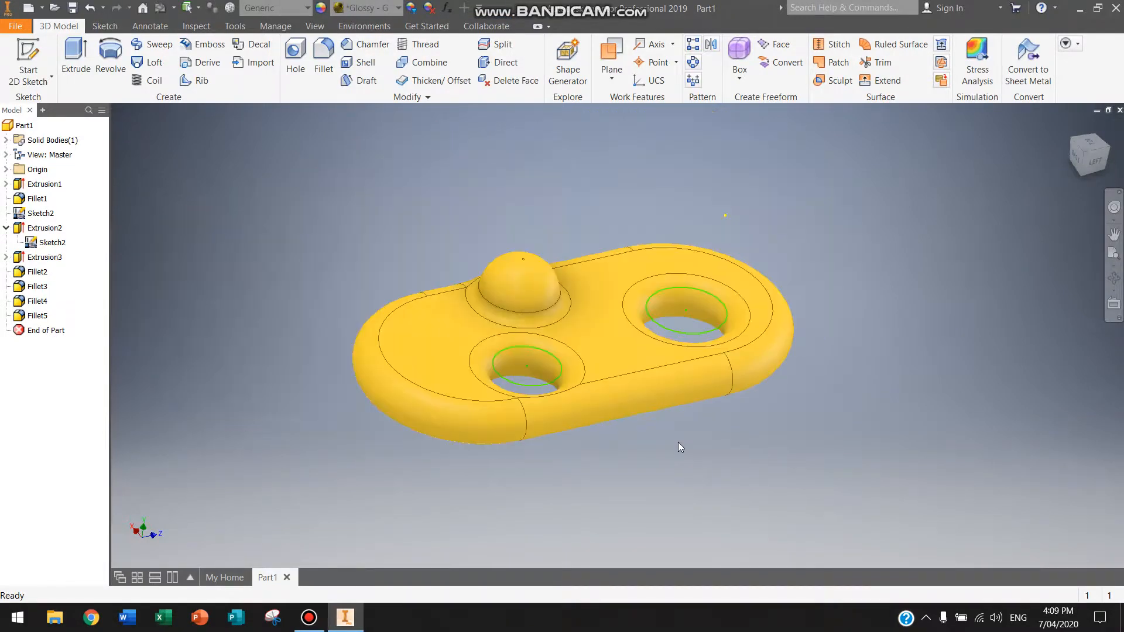
{"action": "scroll", "coordinate": [695, 452], "scroll_direction": "down", "scroll_amount": 3}
{"action": "scroll", "coordinate": [695, 452], "scroll_direction": "up", "scroll_amount": 1}
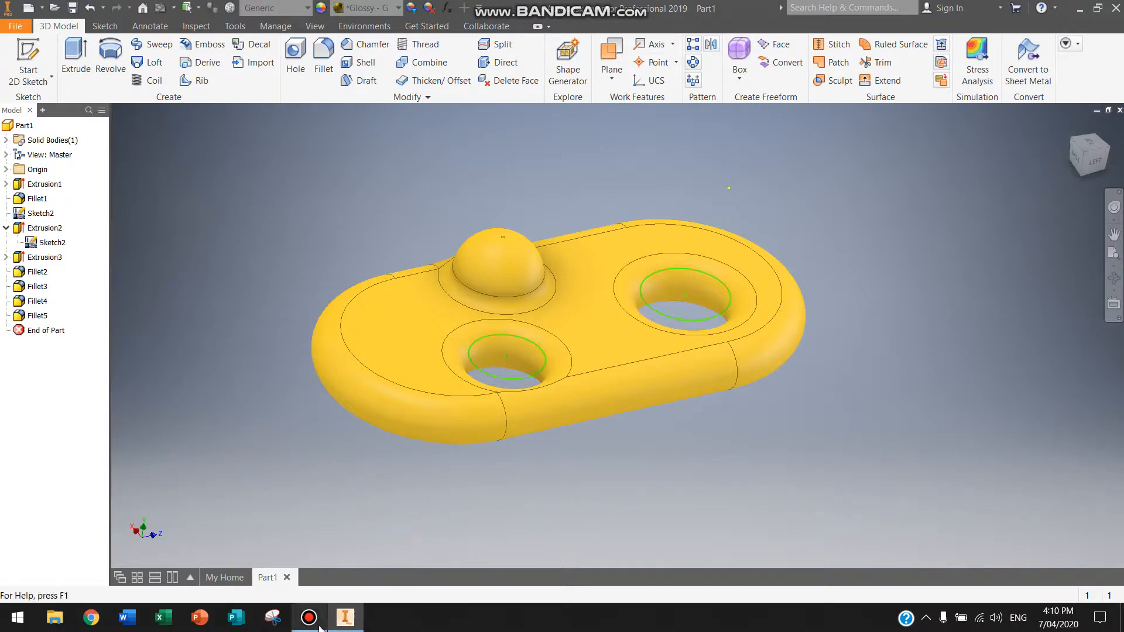
{"action": "mouse_move", "coordinate": [320, 623]}
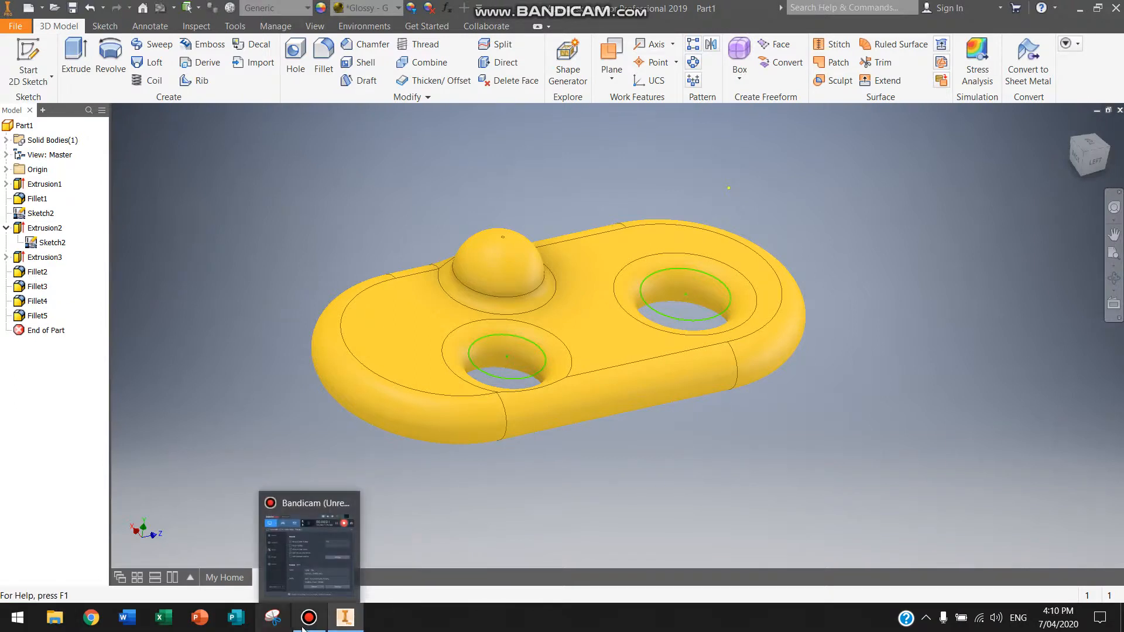
{"action": "left_click", "coordinate": [318, 624]}
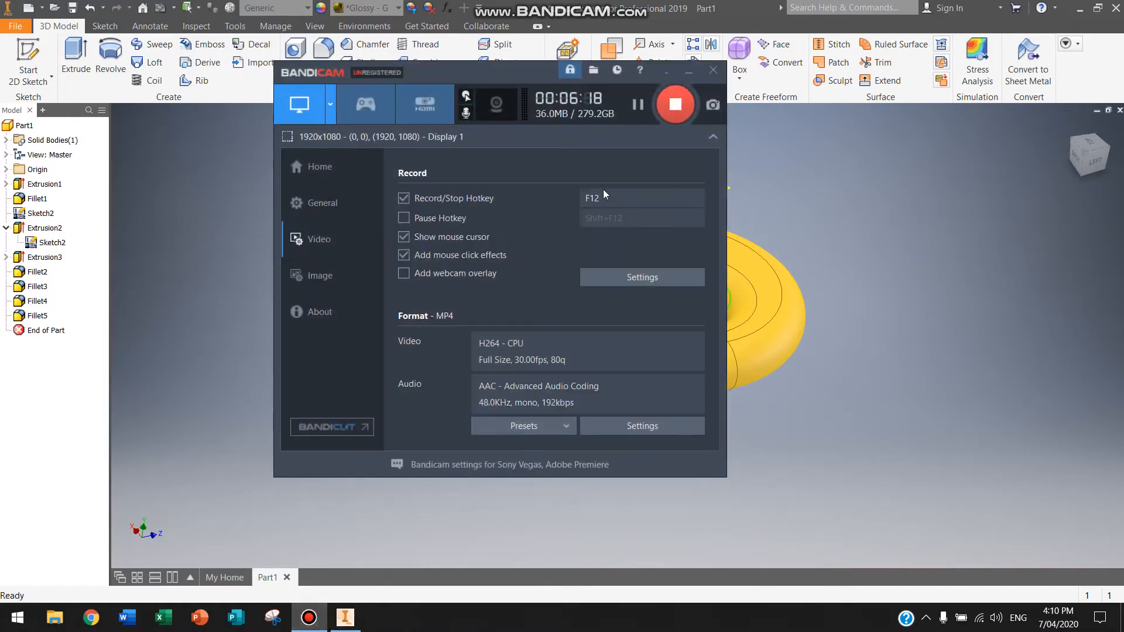